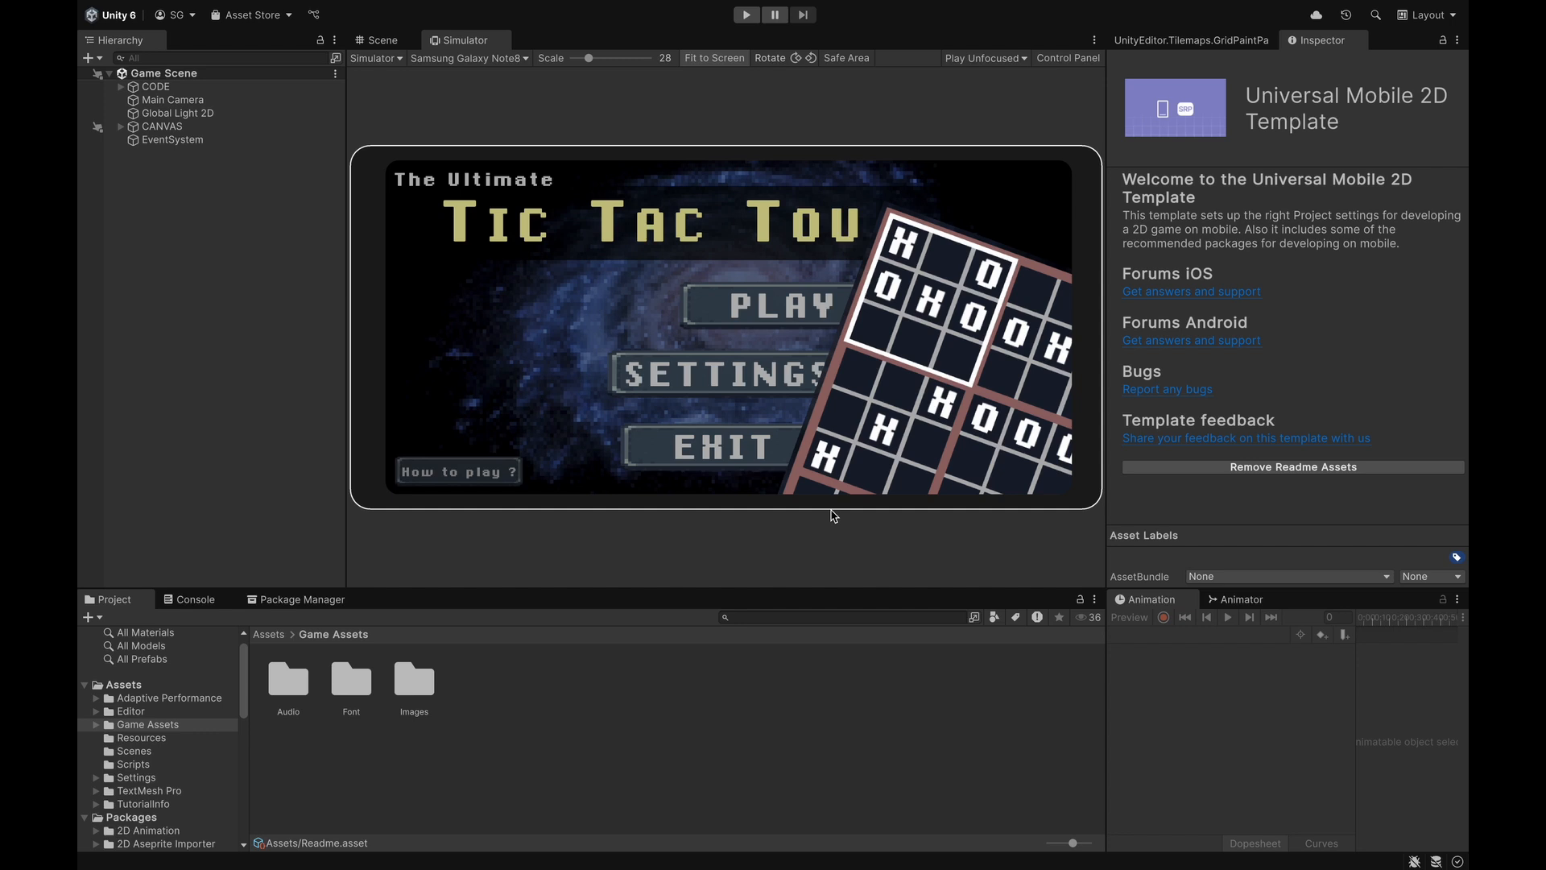
pyautogui.moveTo(478, 4)
pyautogui.click(1377, 16)
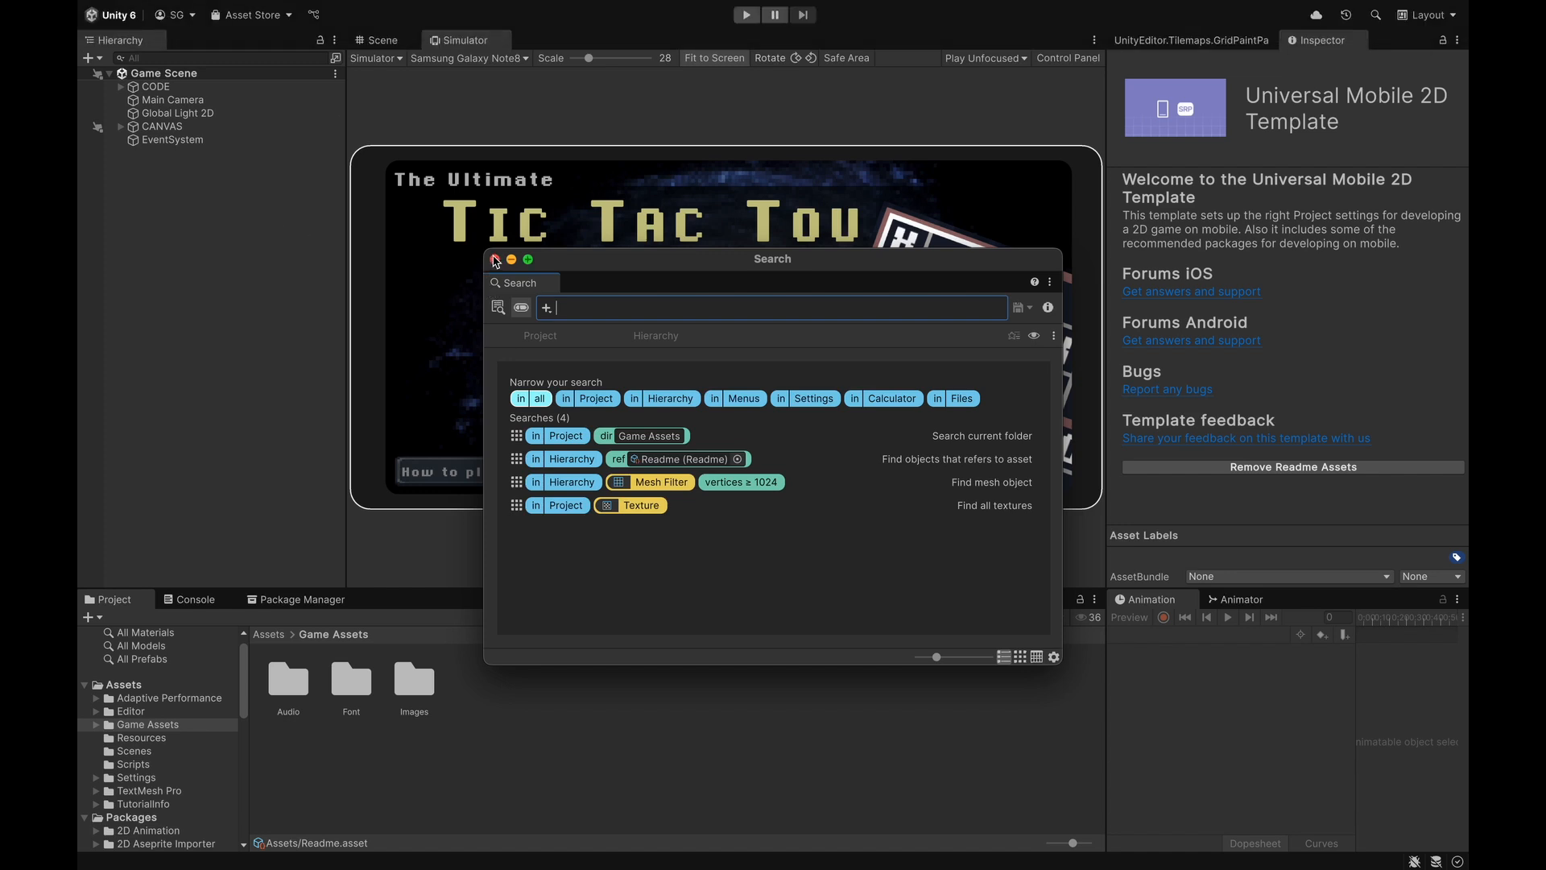
pyautogui.click(494, 259)
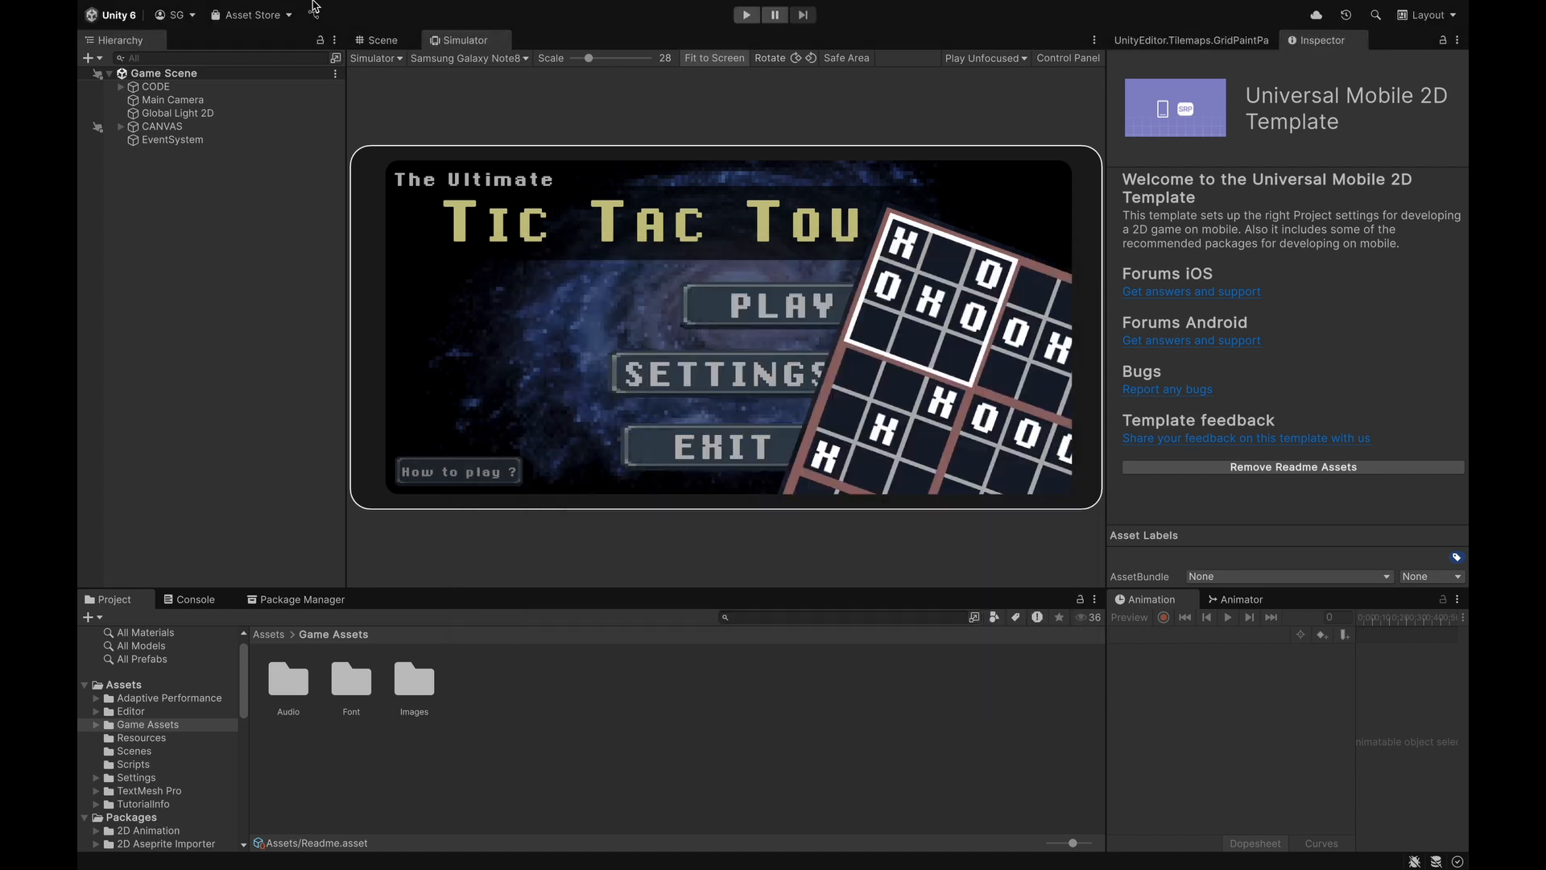
# Open the Build Profiles window and select the Android platform
pyautogui.moveTo(294, 1)
pyautogui.click(177, 10)
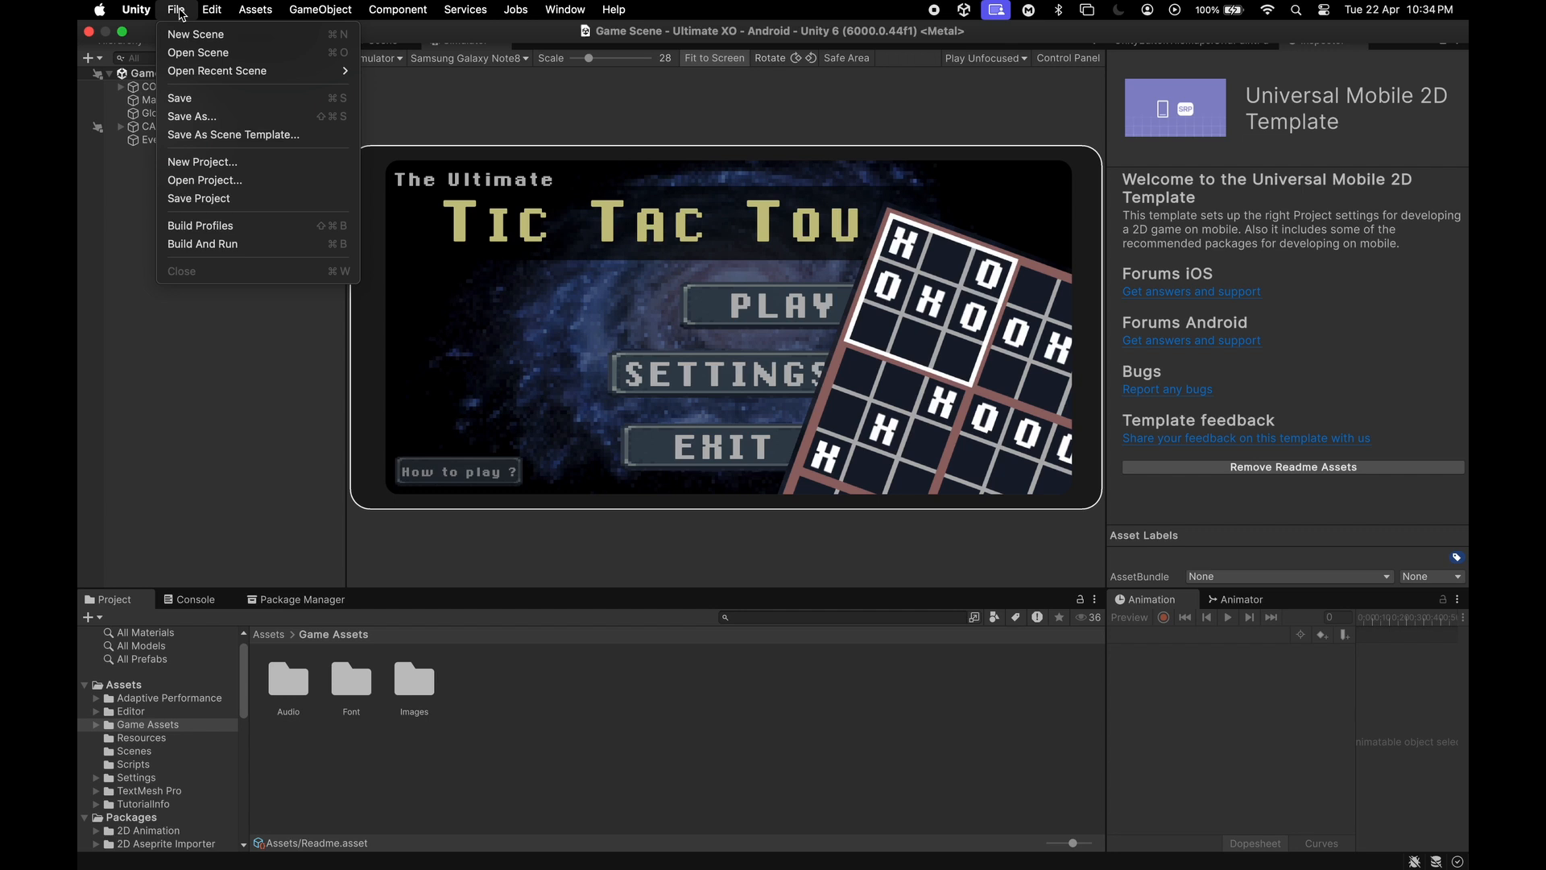
pyautogui.click(219, 225)
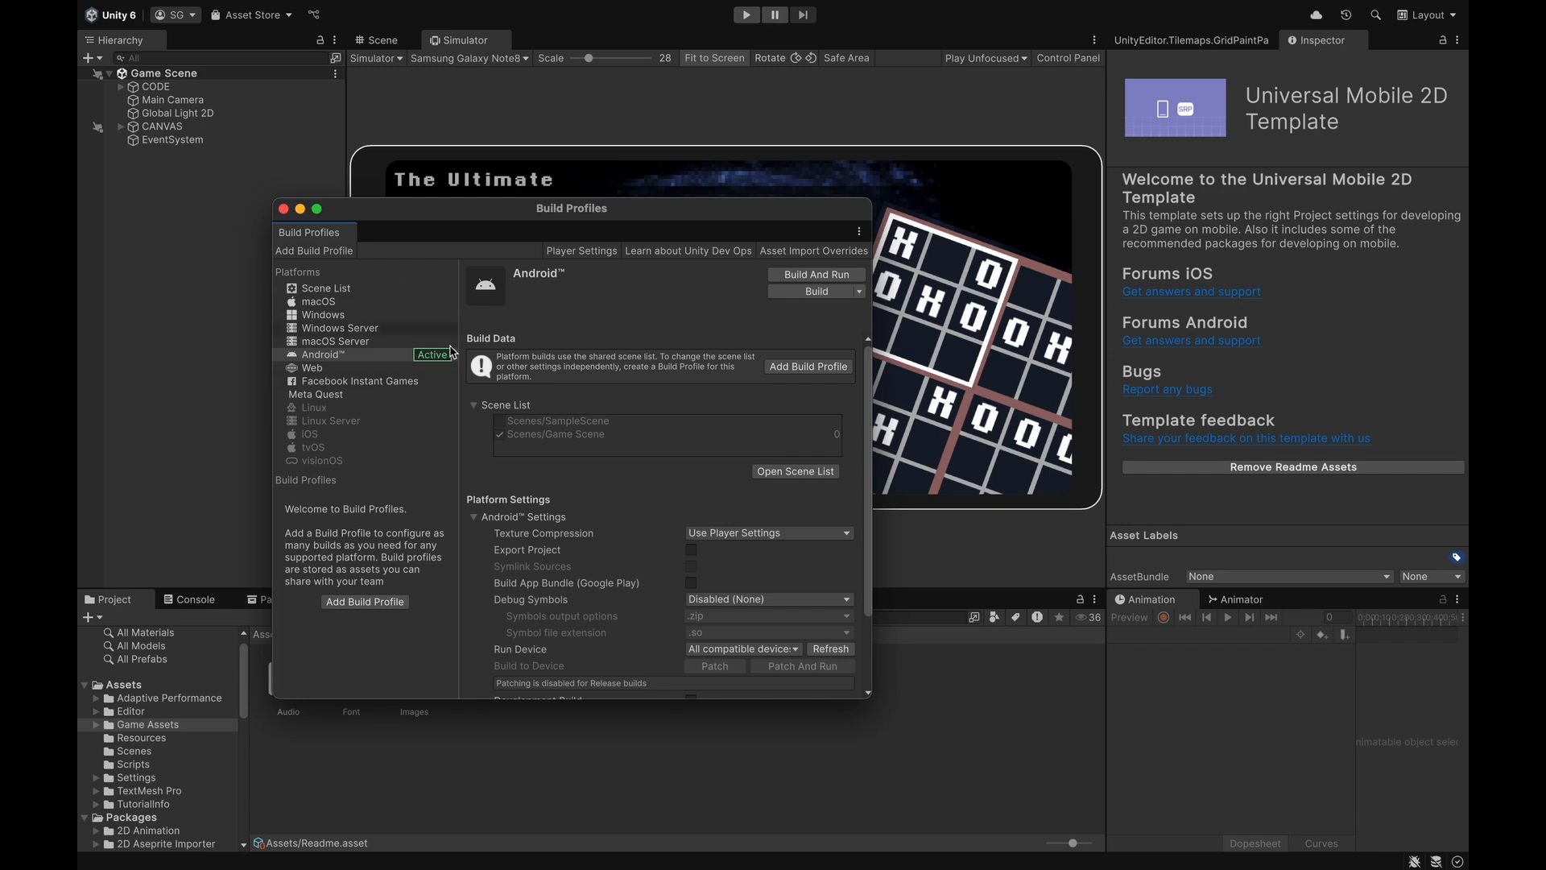
pyautogui.click(316, 354)
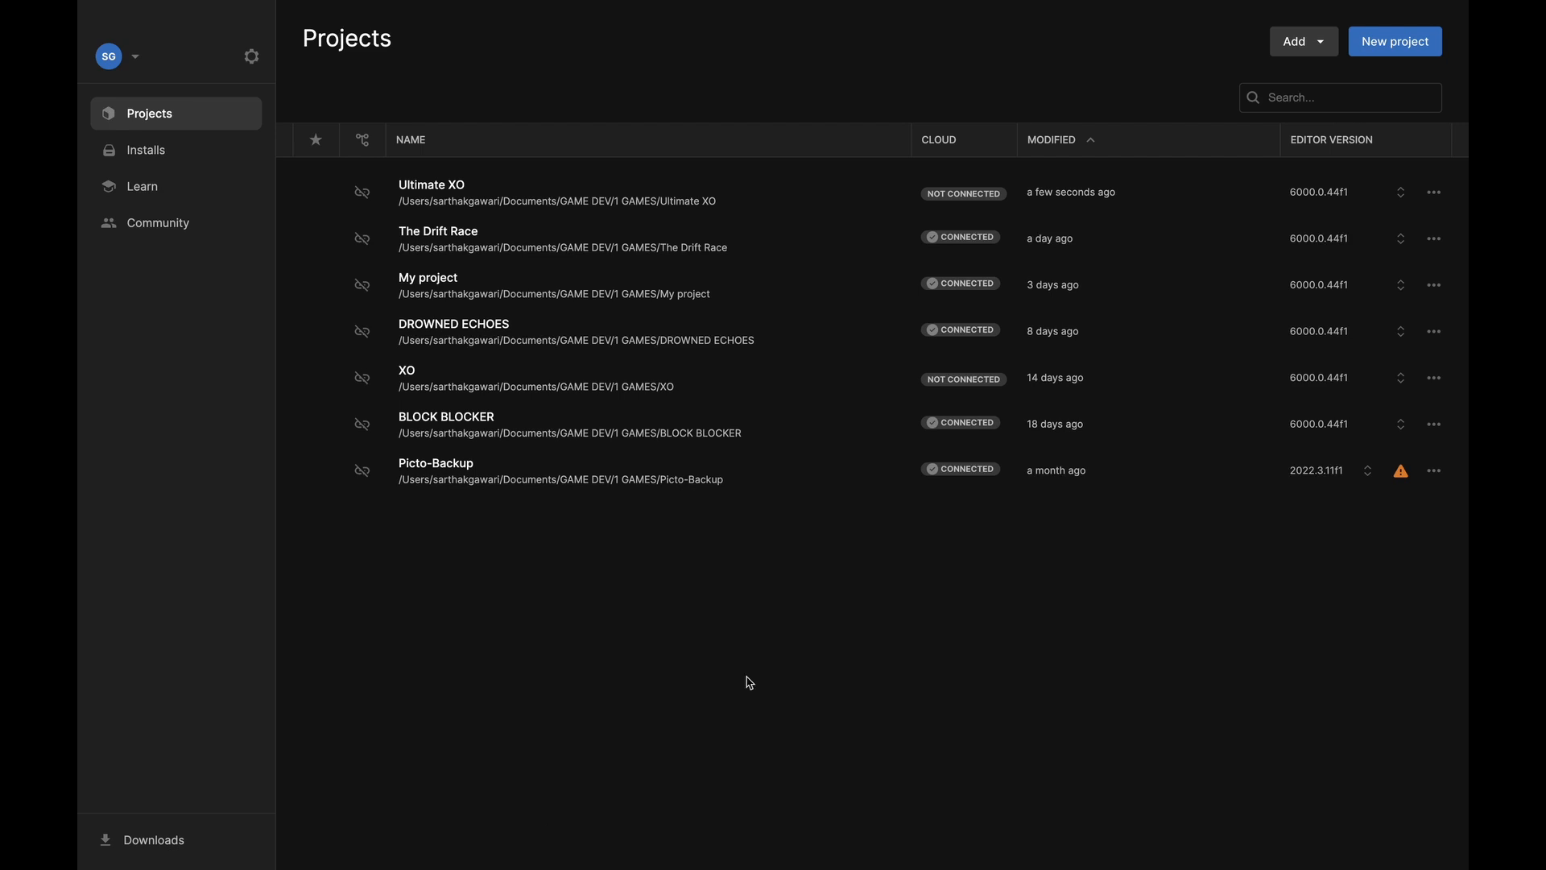
# Switch to Unity Hub and check the platform build-support modules that can be added to the installed Unity 6 (6000.0.44f1) editor
pyautogui.click(158, 164)
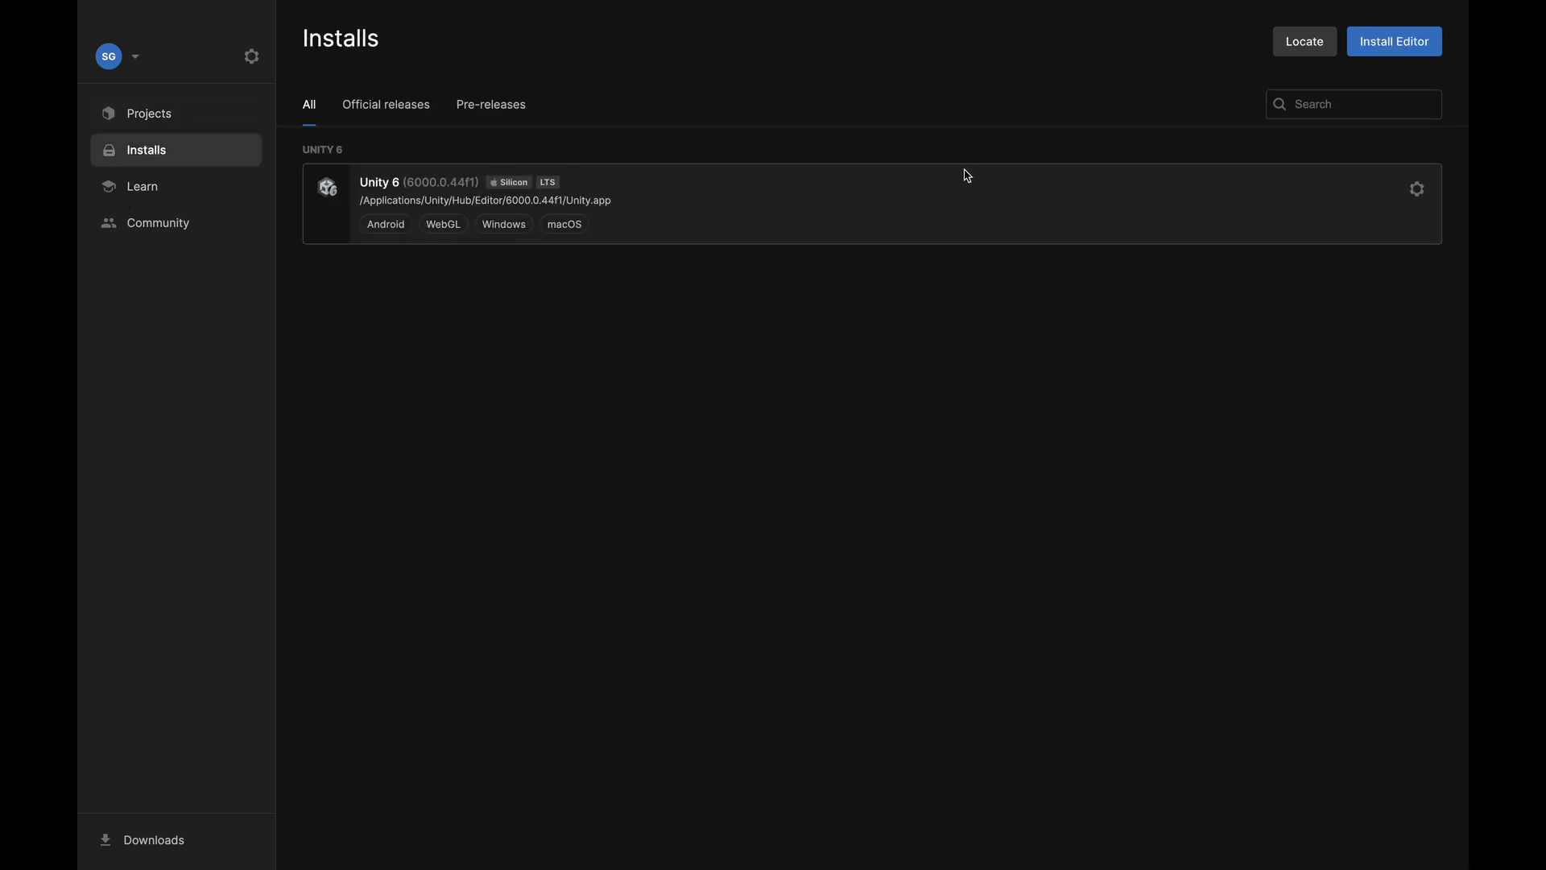
pyautogui.click(1417, 189)
pyautogui.click(1182, 208)
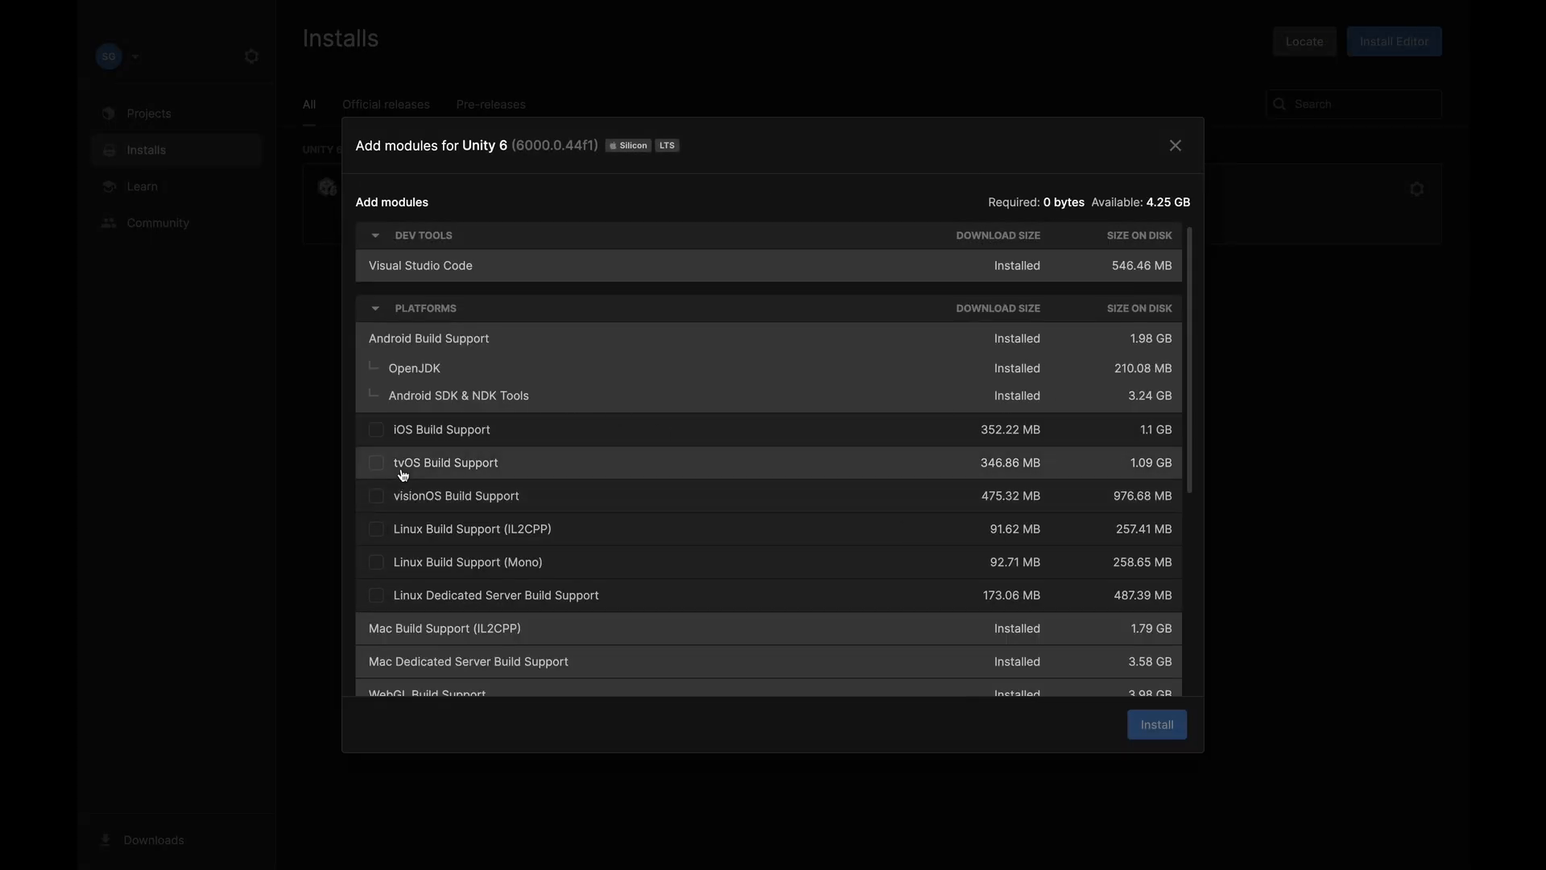
pyautogui.click(404, 462)
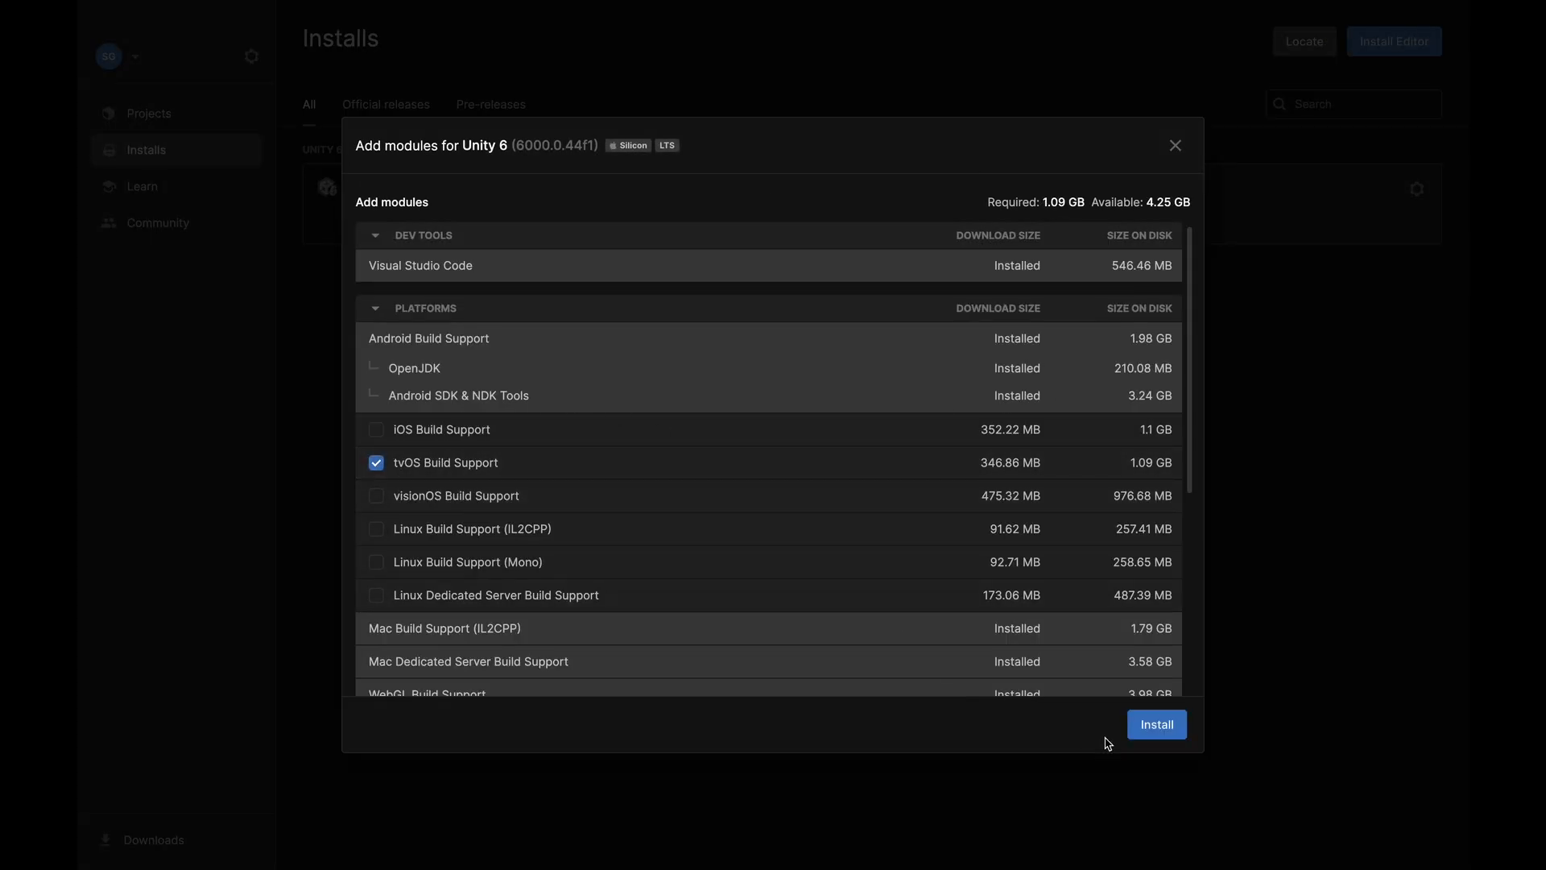
pyautogui.click(376, 462)
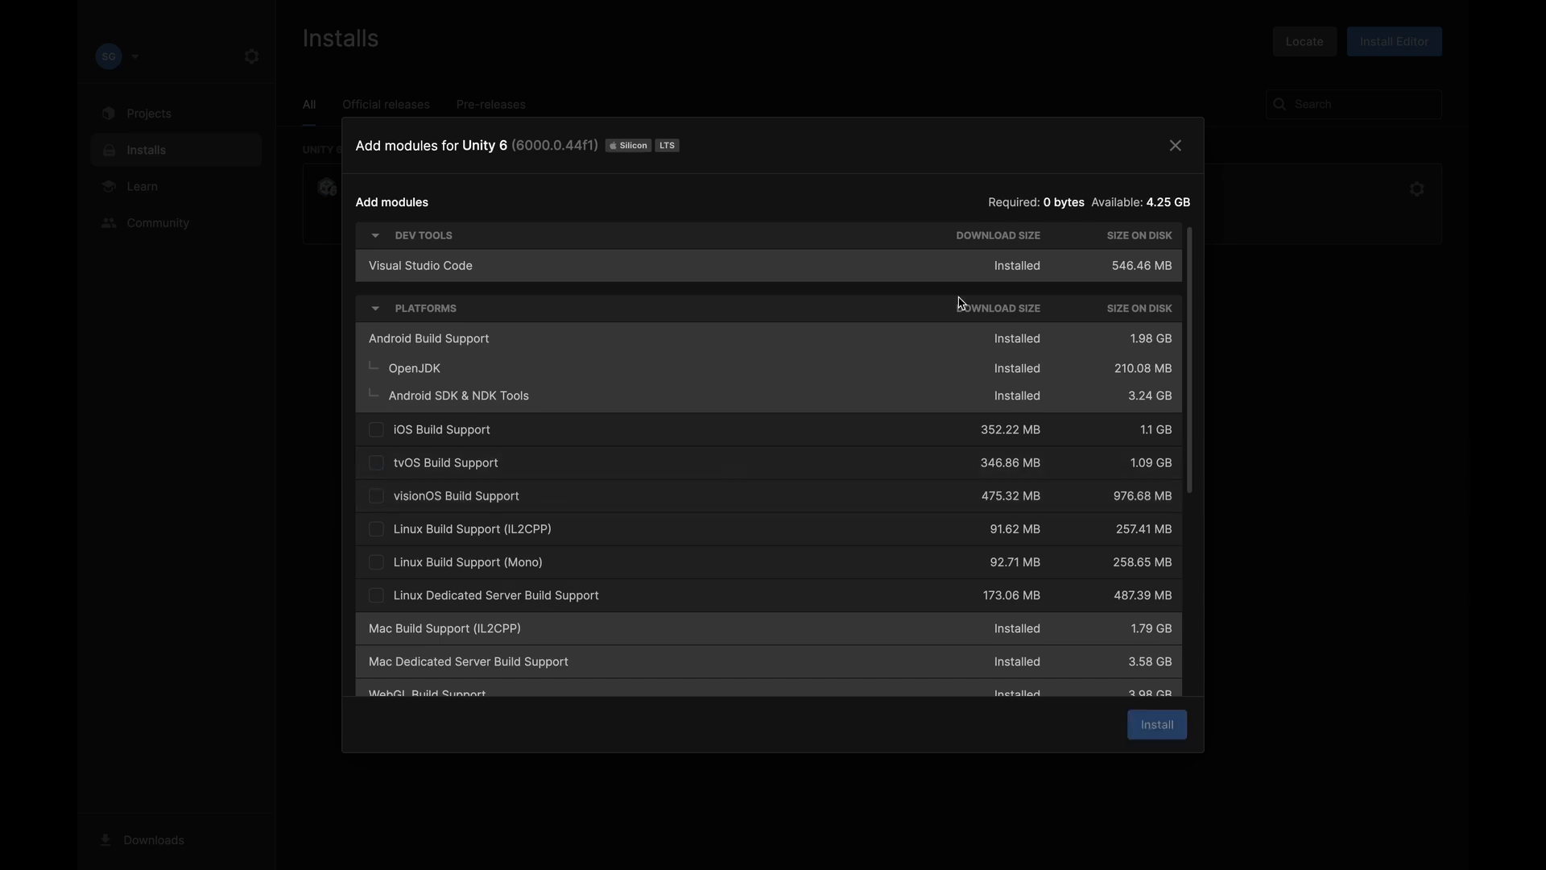
pyautogui.click(1174, 145)
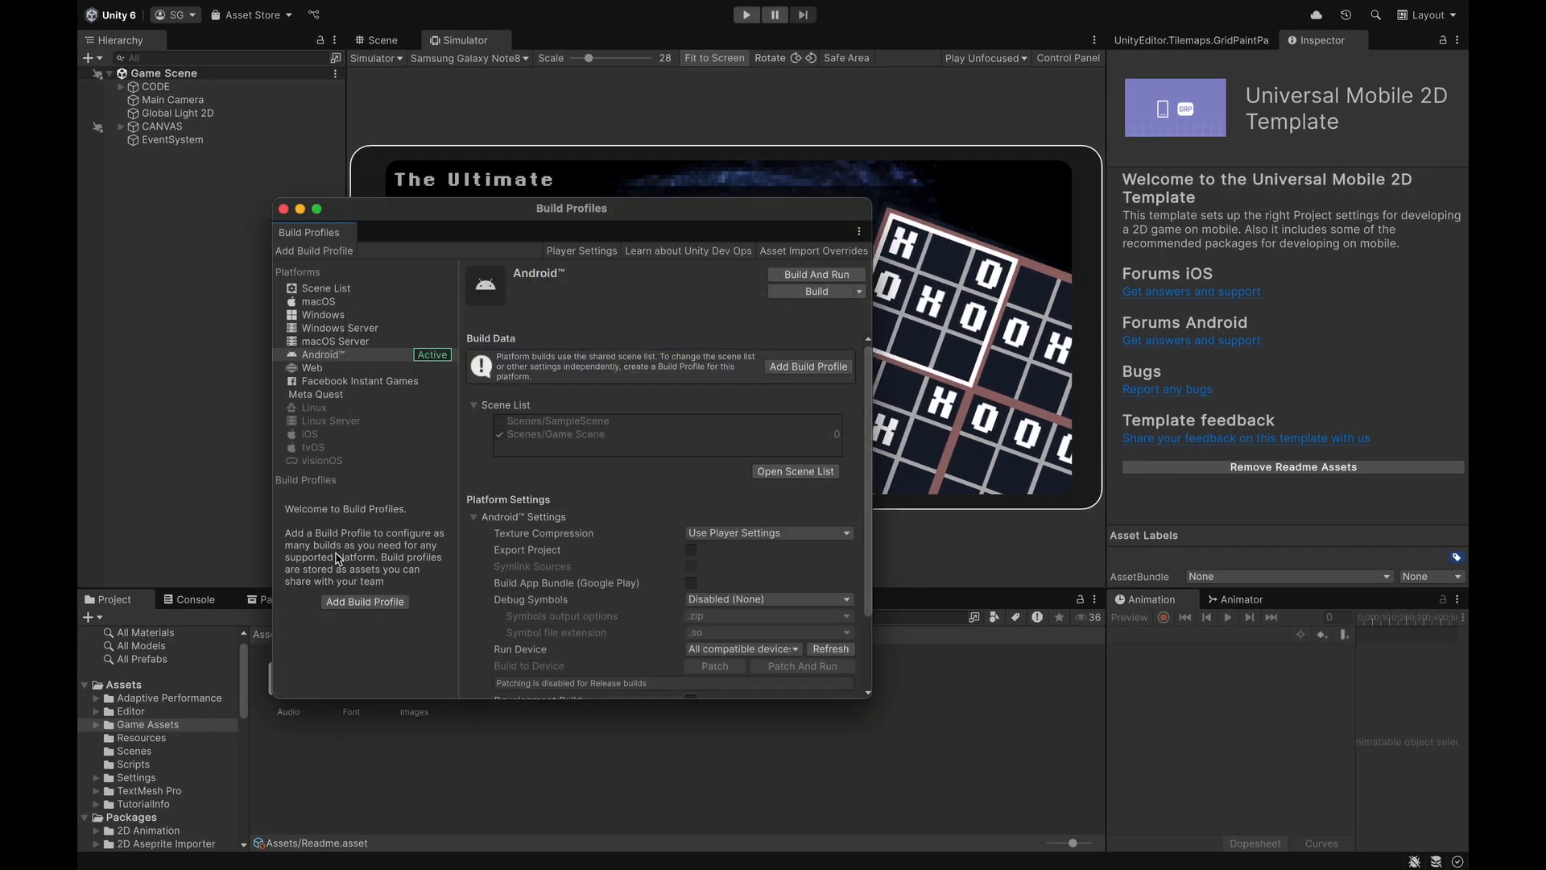
# Return to Build Profiles in the Unity editor, look over the Android platform settings and open the Player settings
pyautogui.scroll(-3, 689, 575)
pyautogui.scroll(3, 689, 575)
pyautogui.click(600, 253)
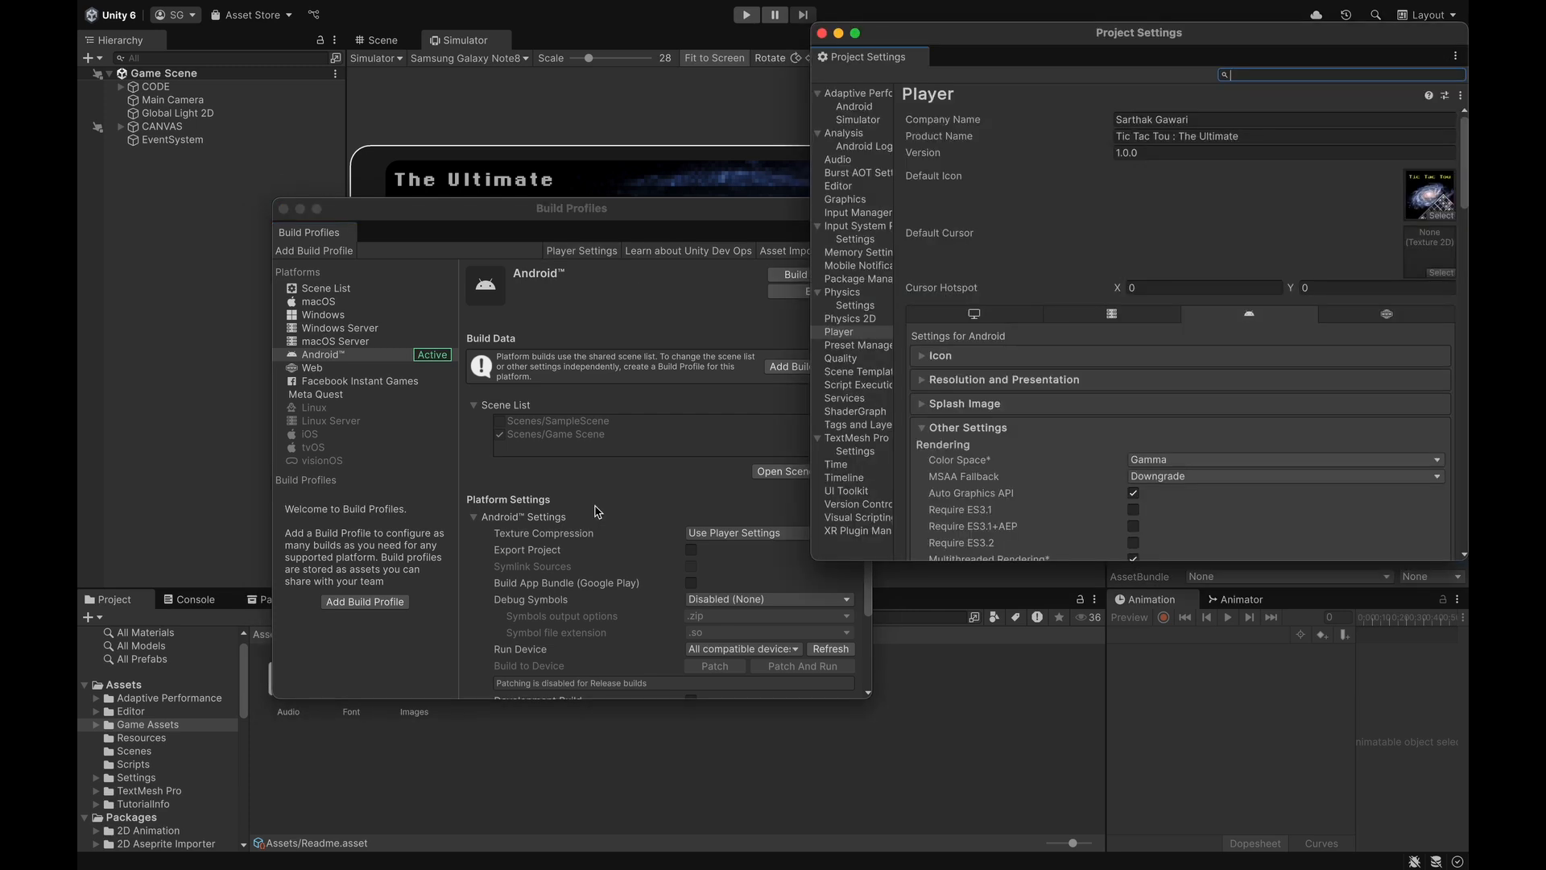
pyautogui.scroll(-3, 1058, 496)
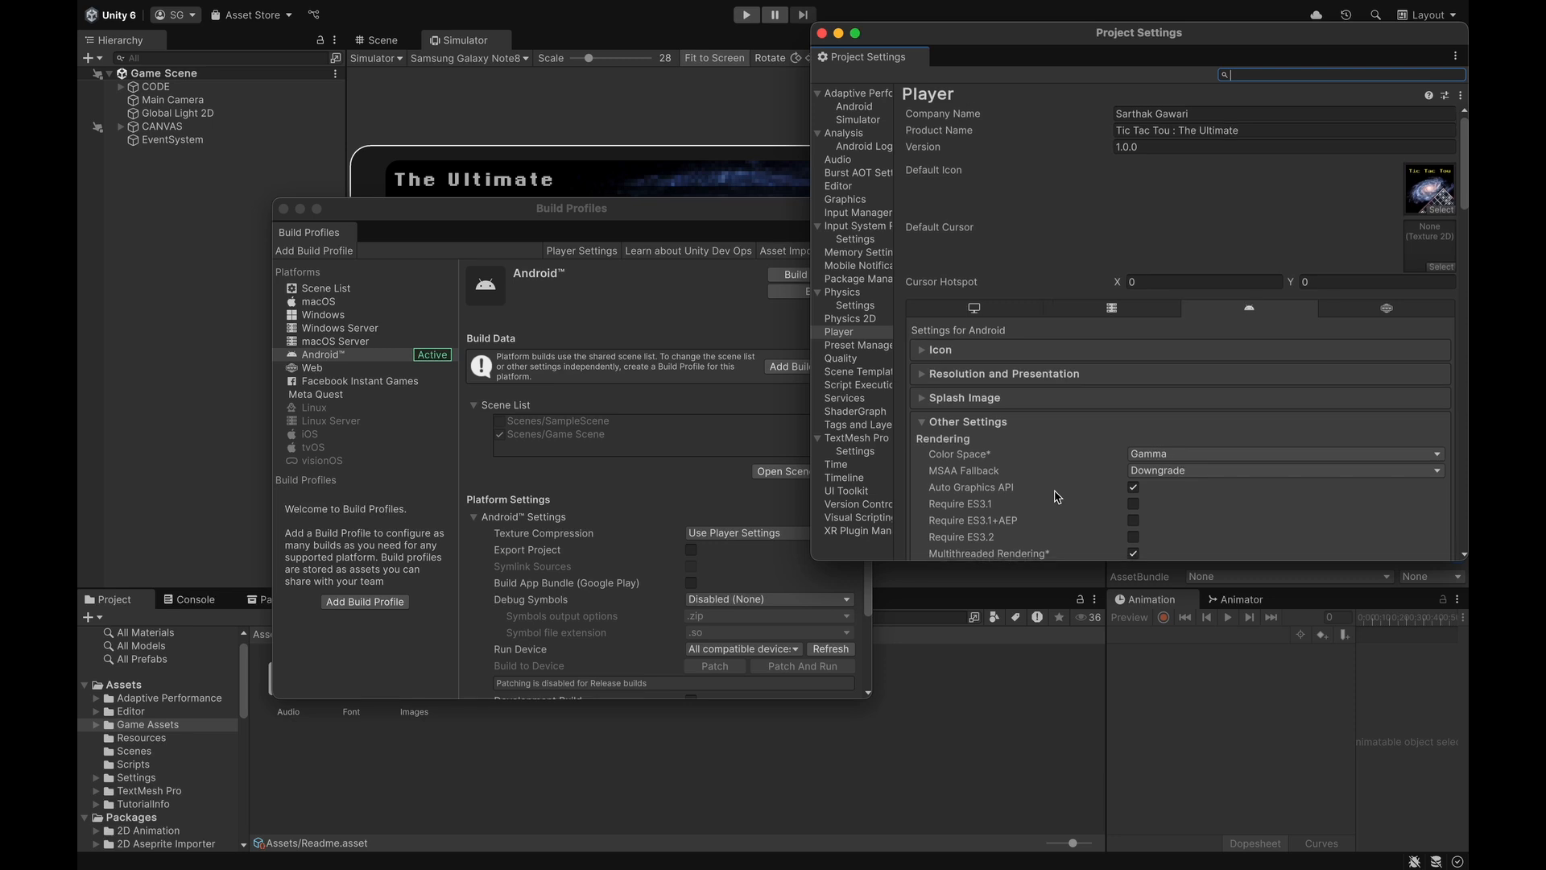
pyautogui.scroll(3, 1057, 496)
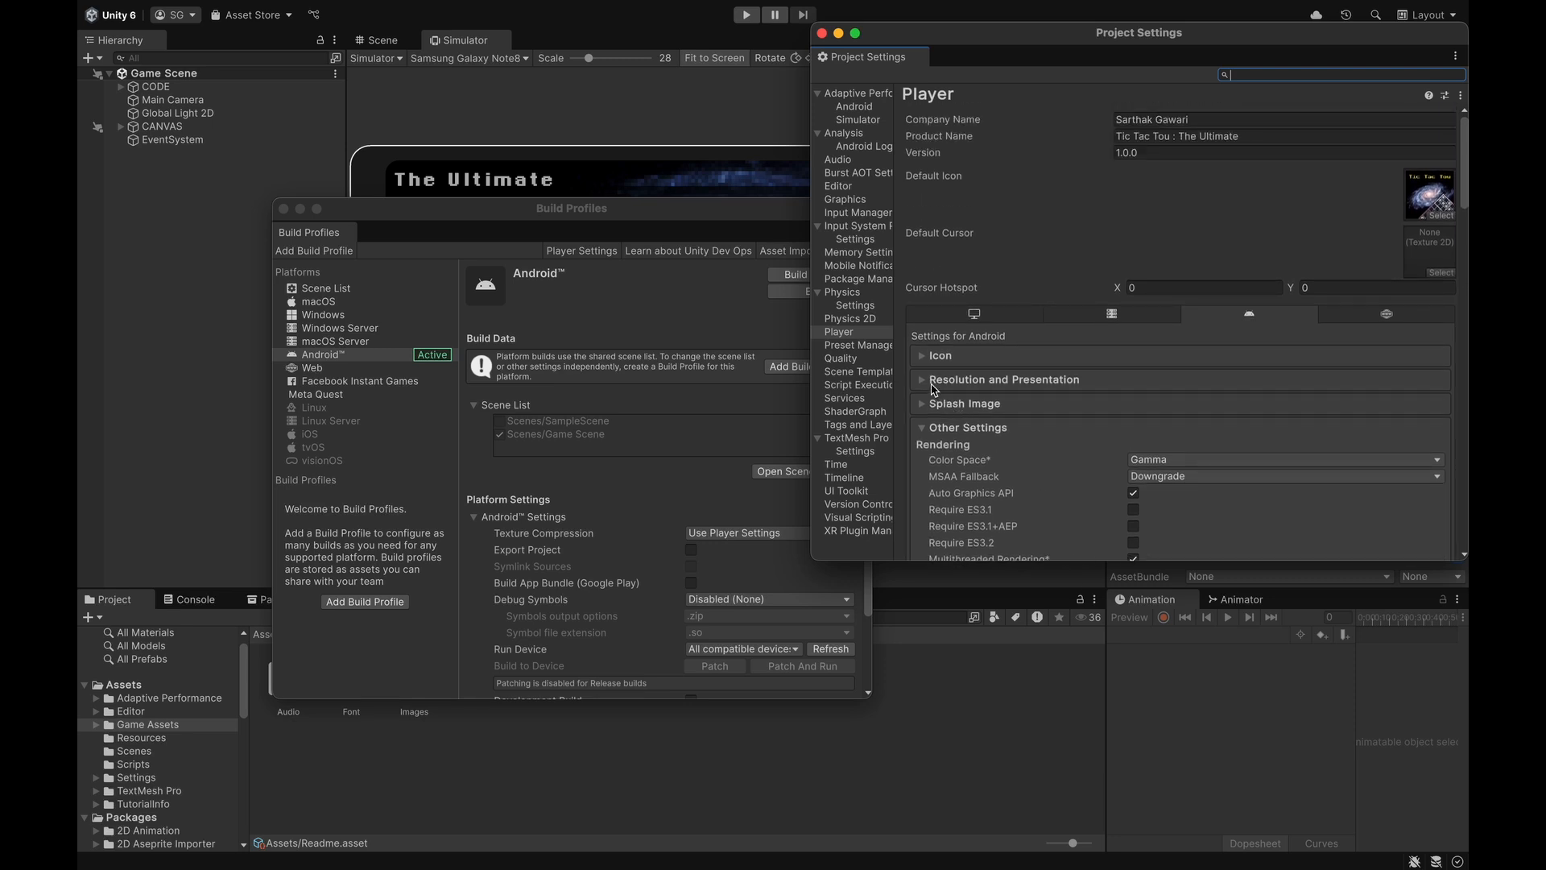
# Review the Android Resolution and Presentation settings, including the available Aspect Ratio Mode options and the orientation settings
pyautogui.click(932, 382)
pyautogui.scroll(-2, 967, 427)
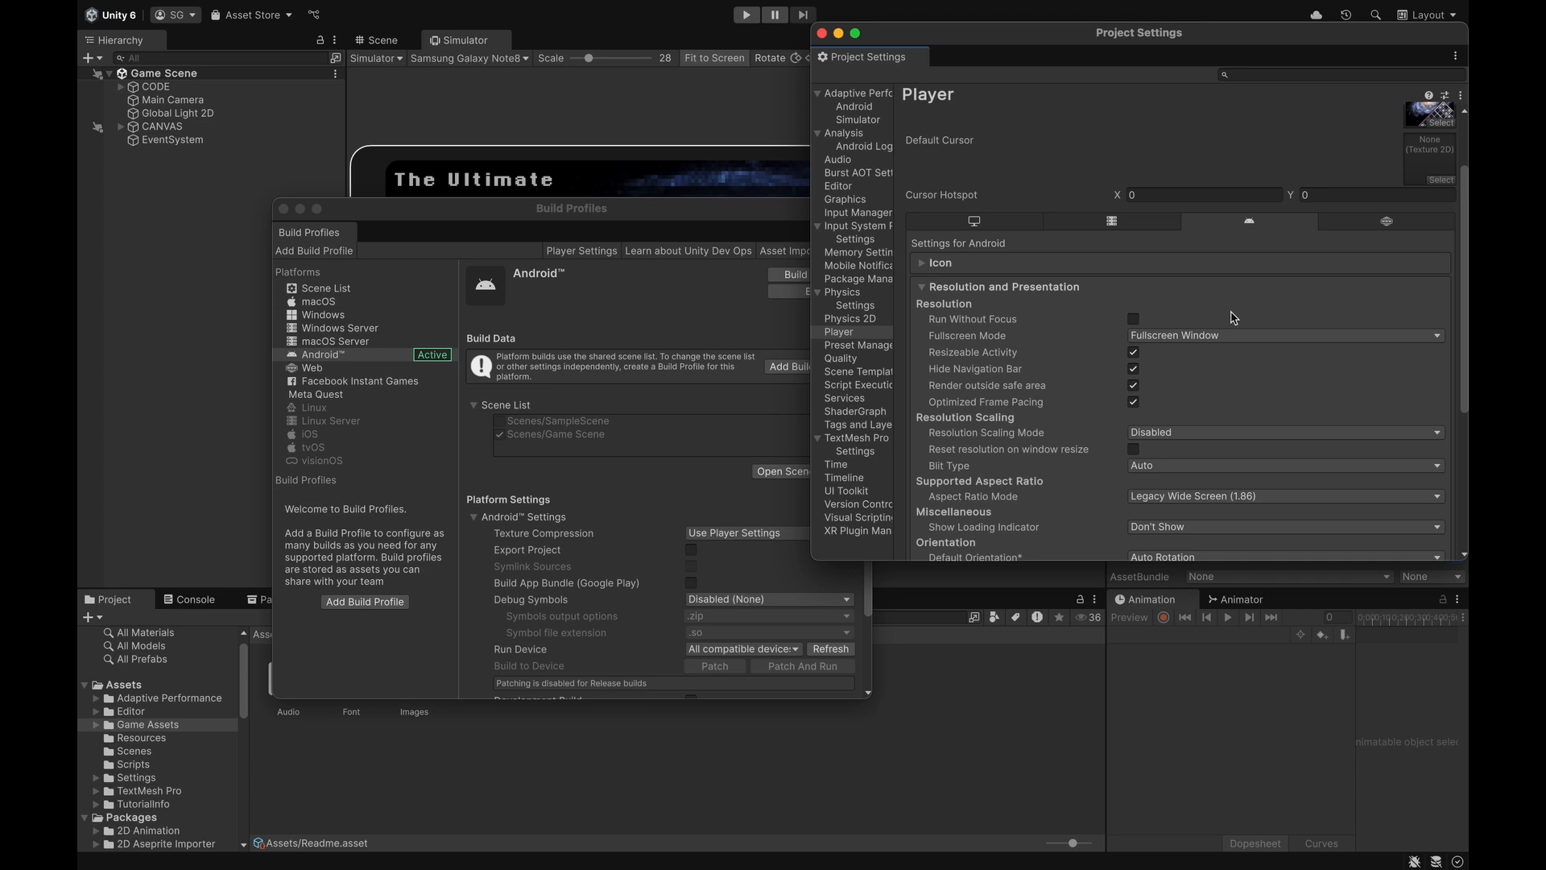
pyautogui.scroll(-2, 969, 380)
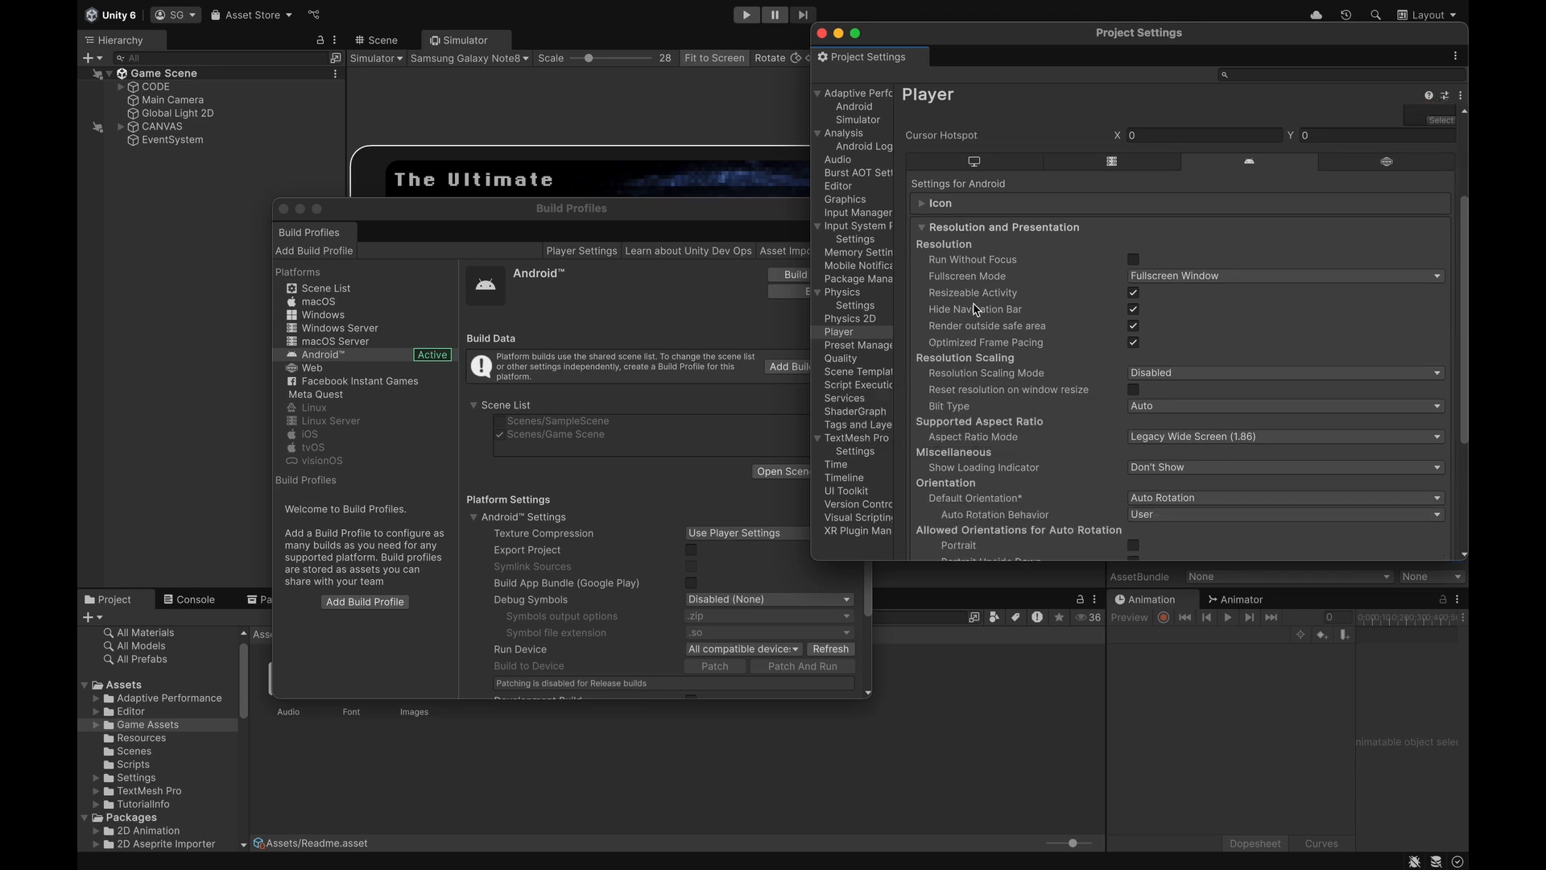
pyautogui.scroll(-1, 1016, 338)
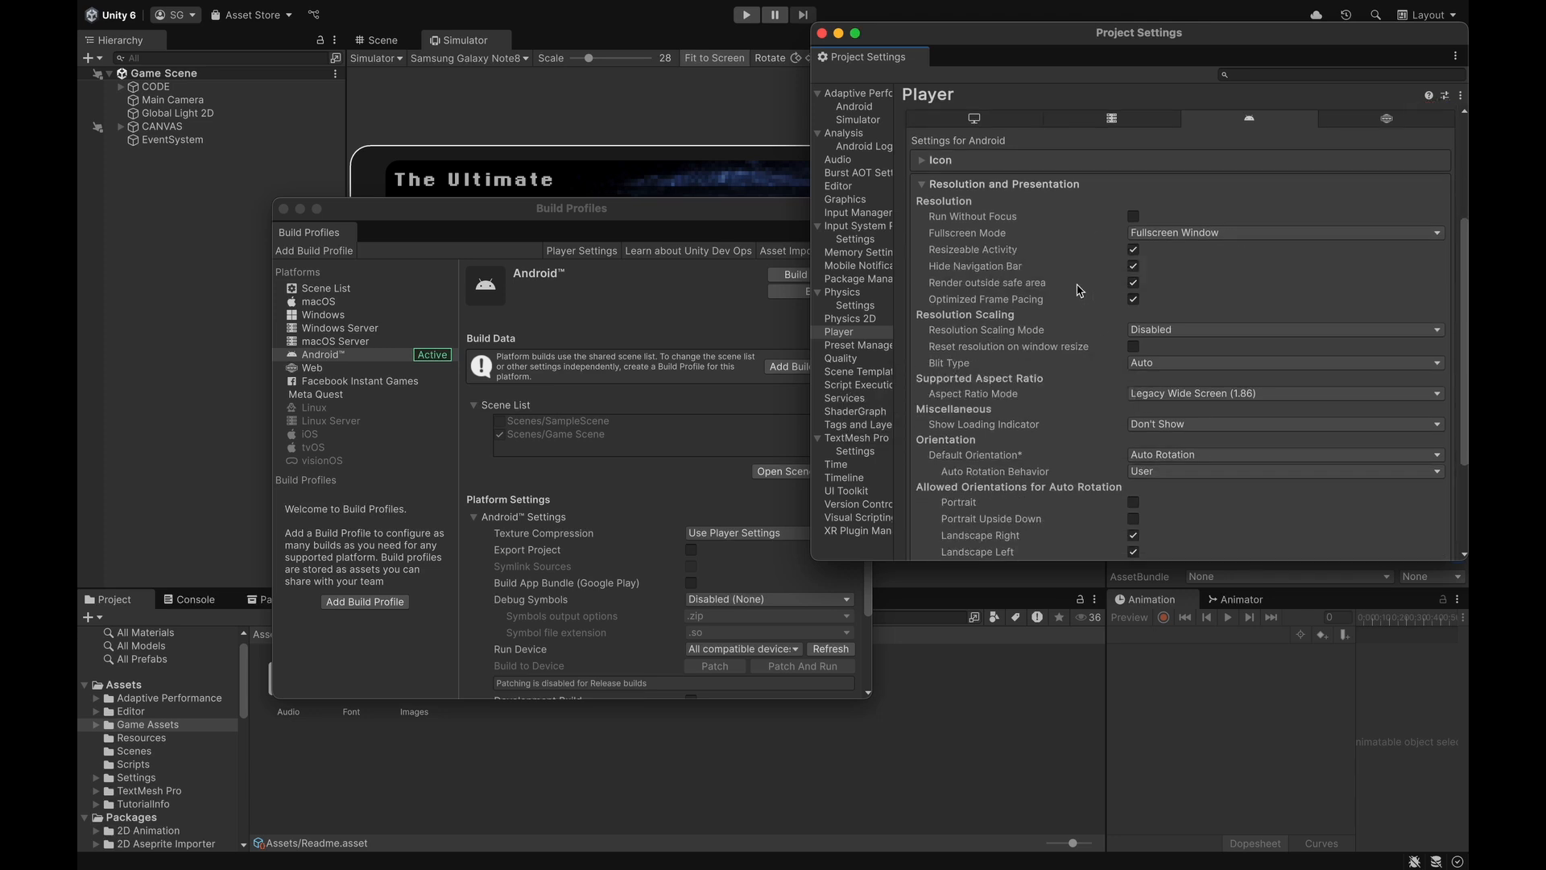
pyautogui.scroll(-3, 1076, 313)
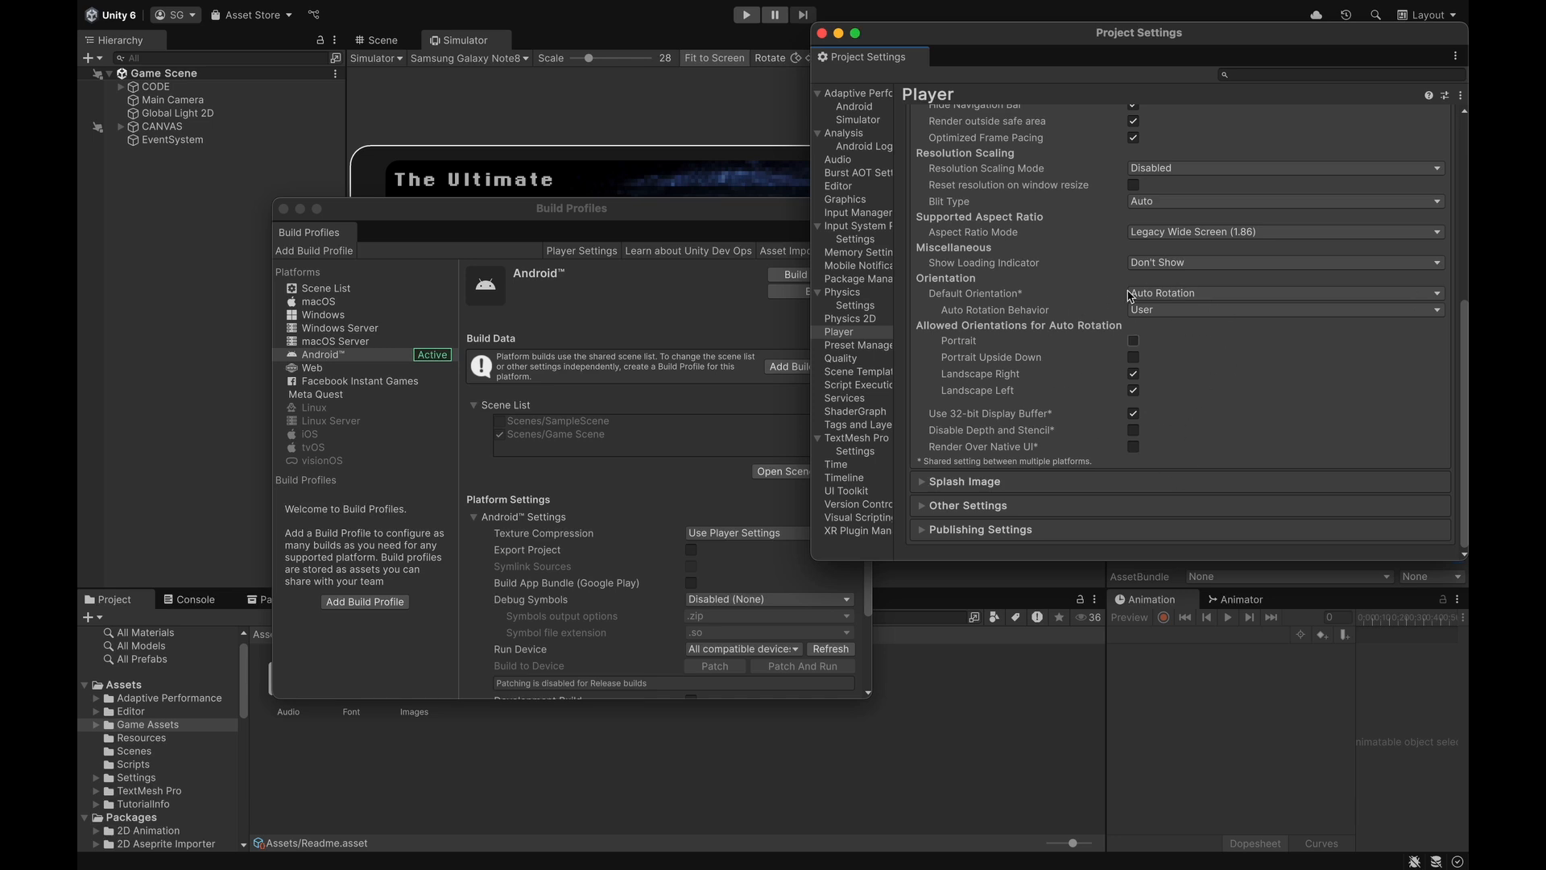
pyautogui.click(1154, 234)
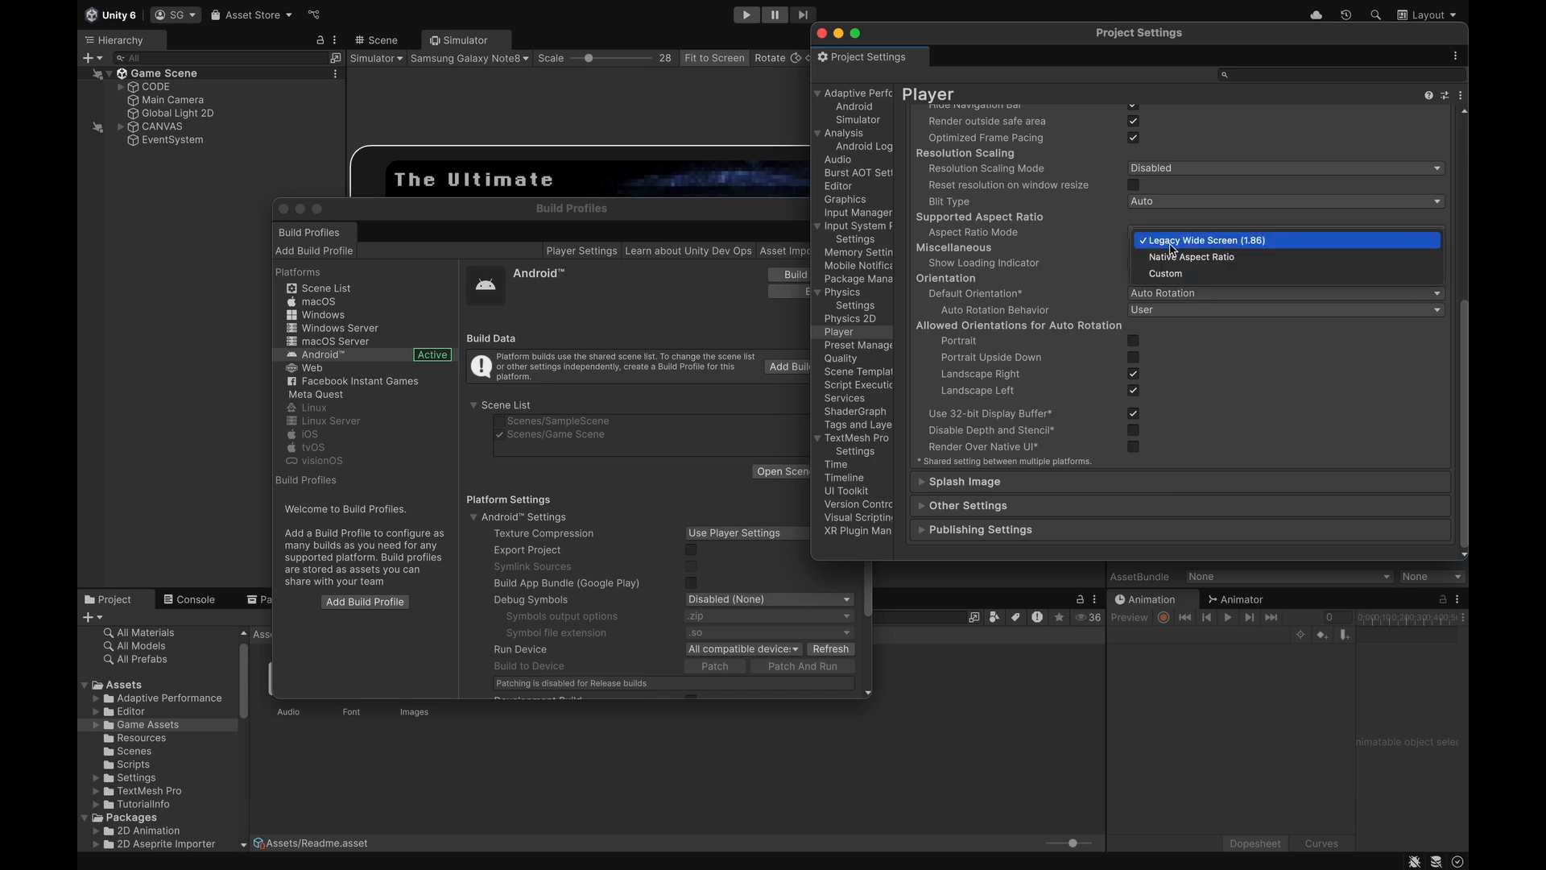
pyautogui.click(1270, 444)
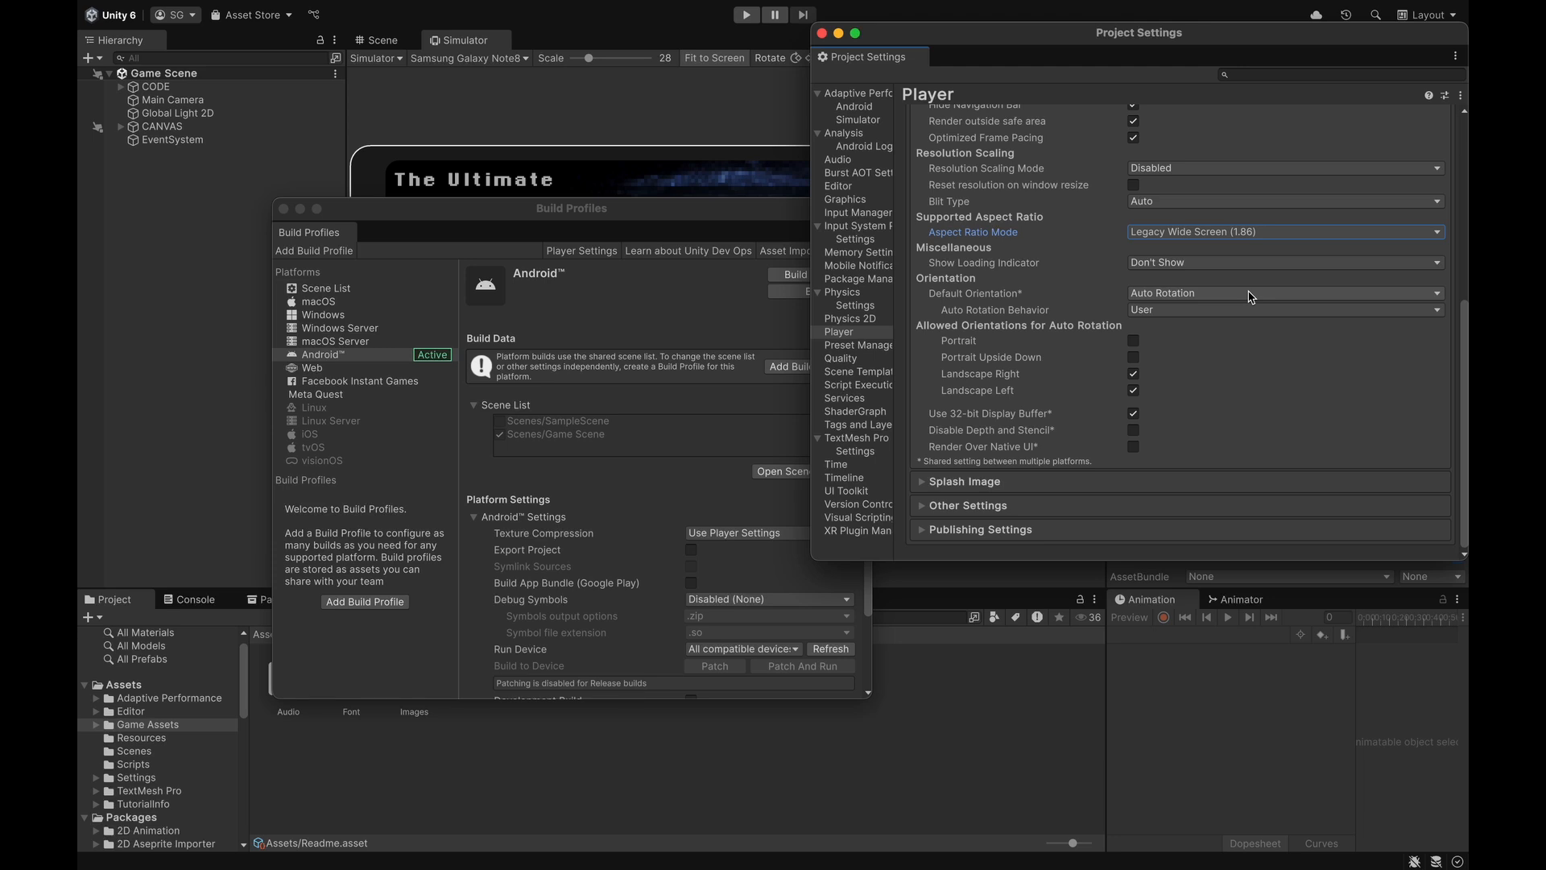
# Review the Android Splash Image settings, including logos, background and static splash image, moving the Build Profiles and Project Settings windows apart
pyautogui.click(956, 483)
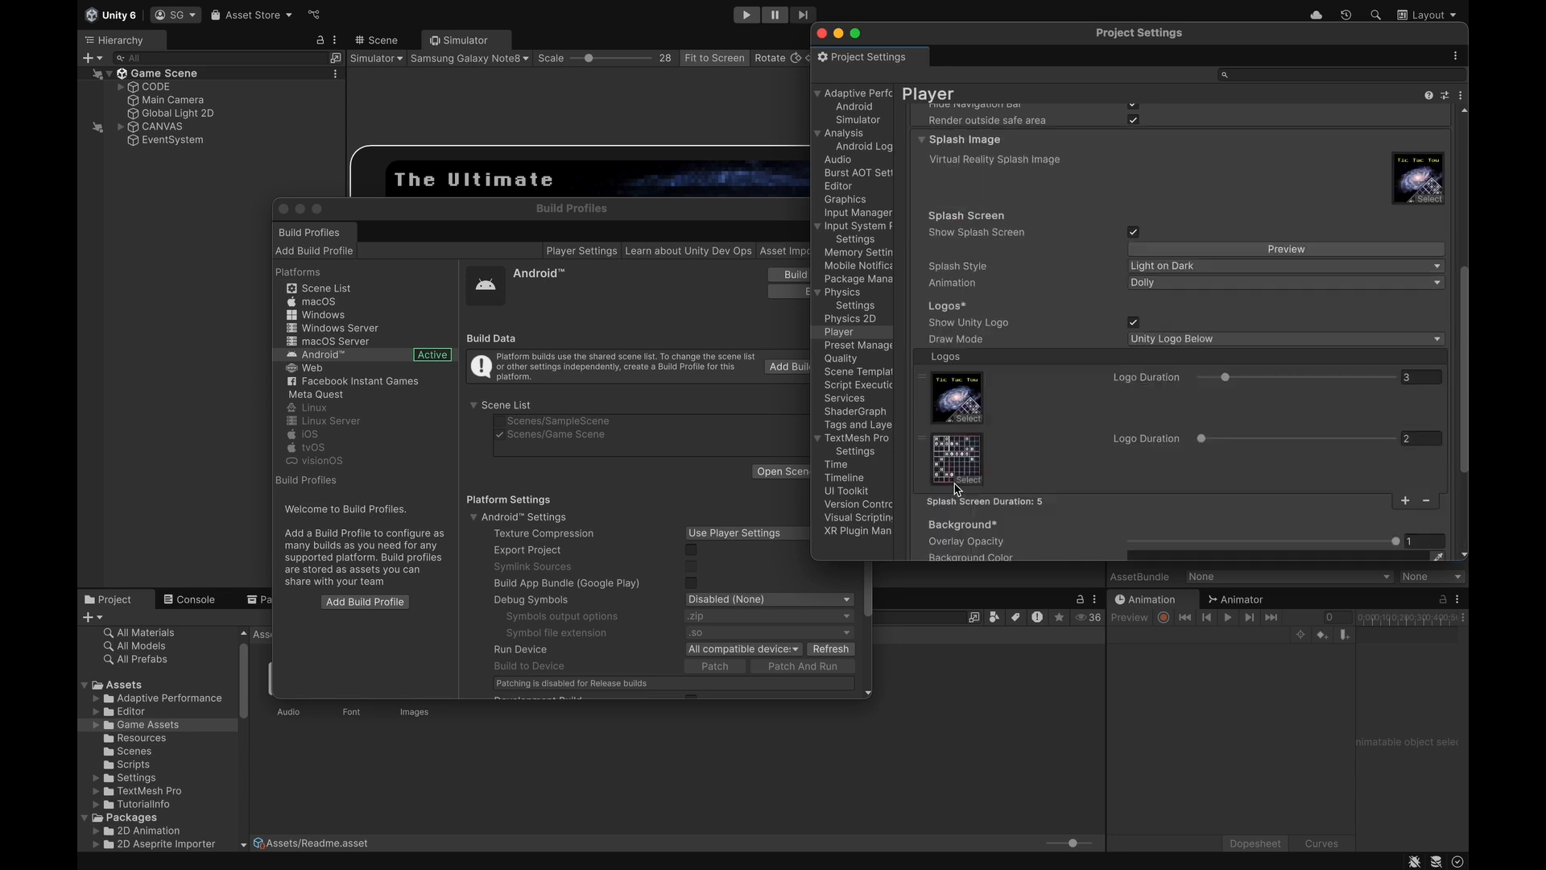
pyautogui.scroll(-5, 1151, 403)
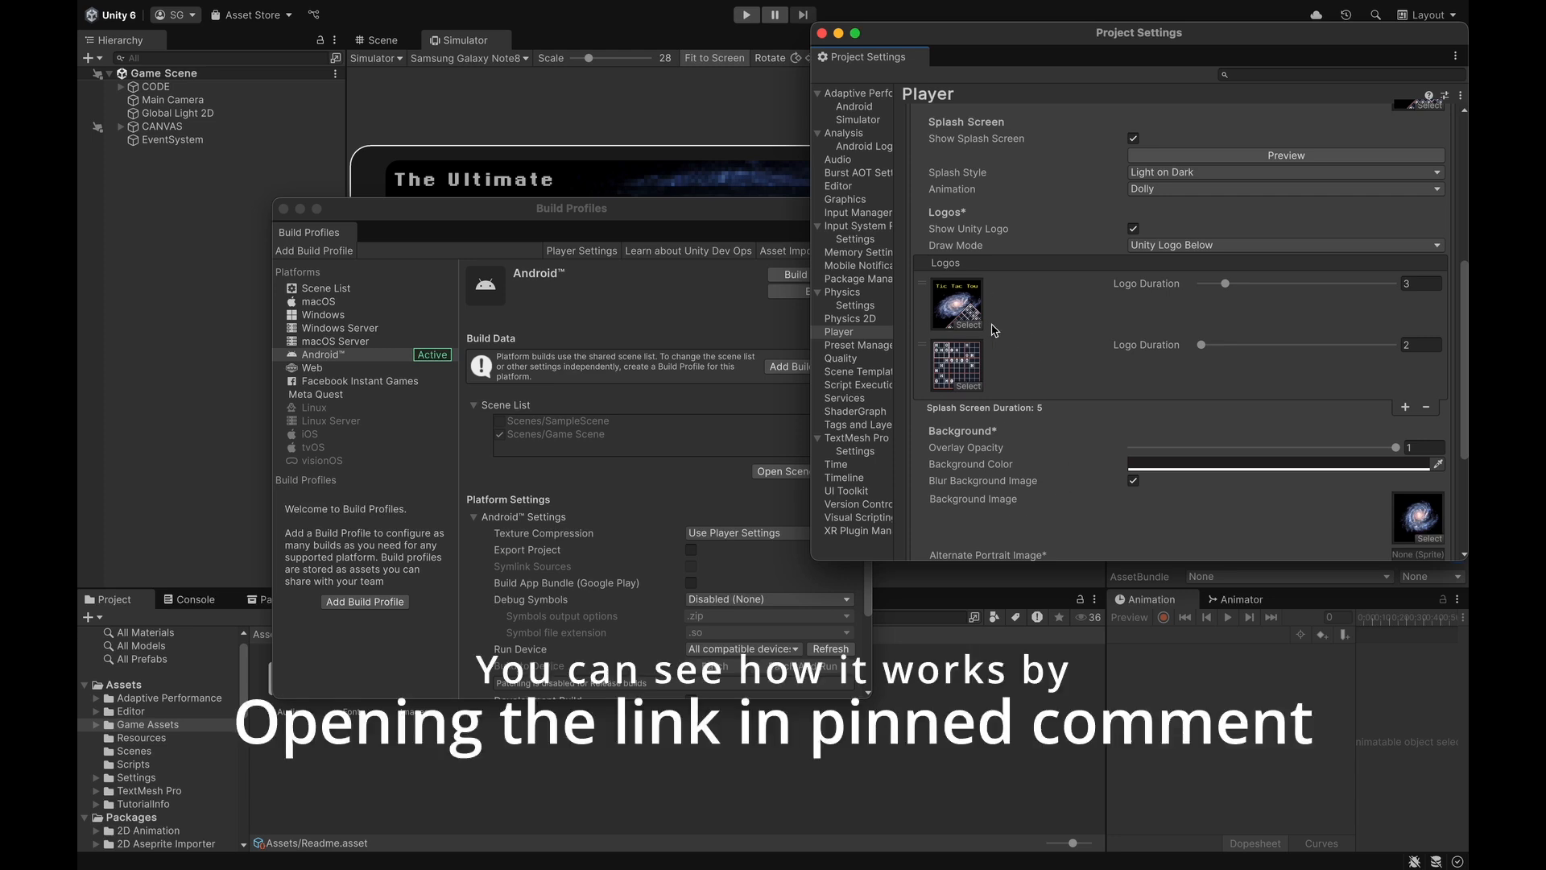
pyautogui.click(538, 328)
pyautogui.moveTo(657, 208); pyautogui.dragTo(369, 360)
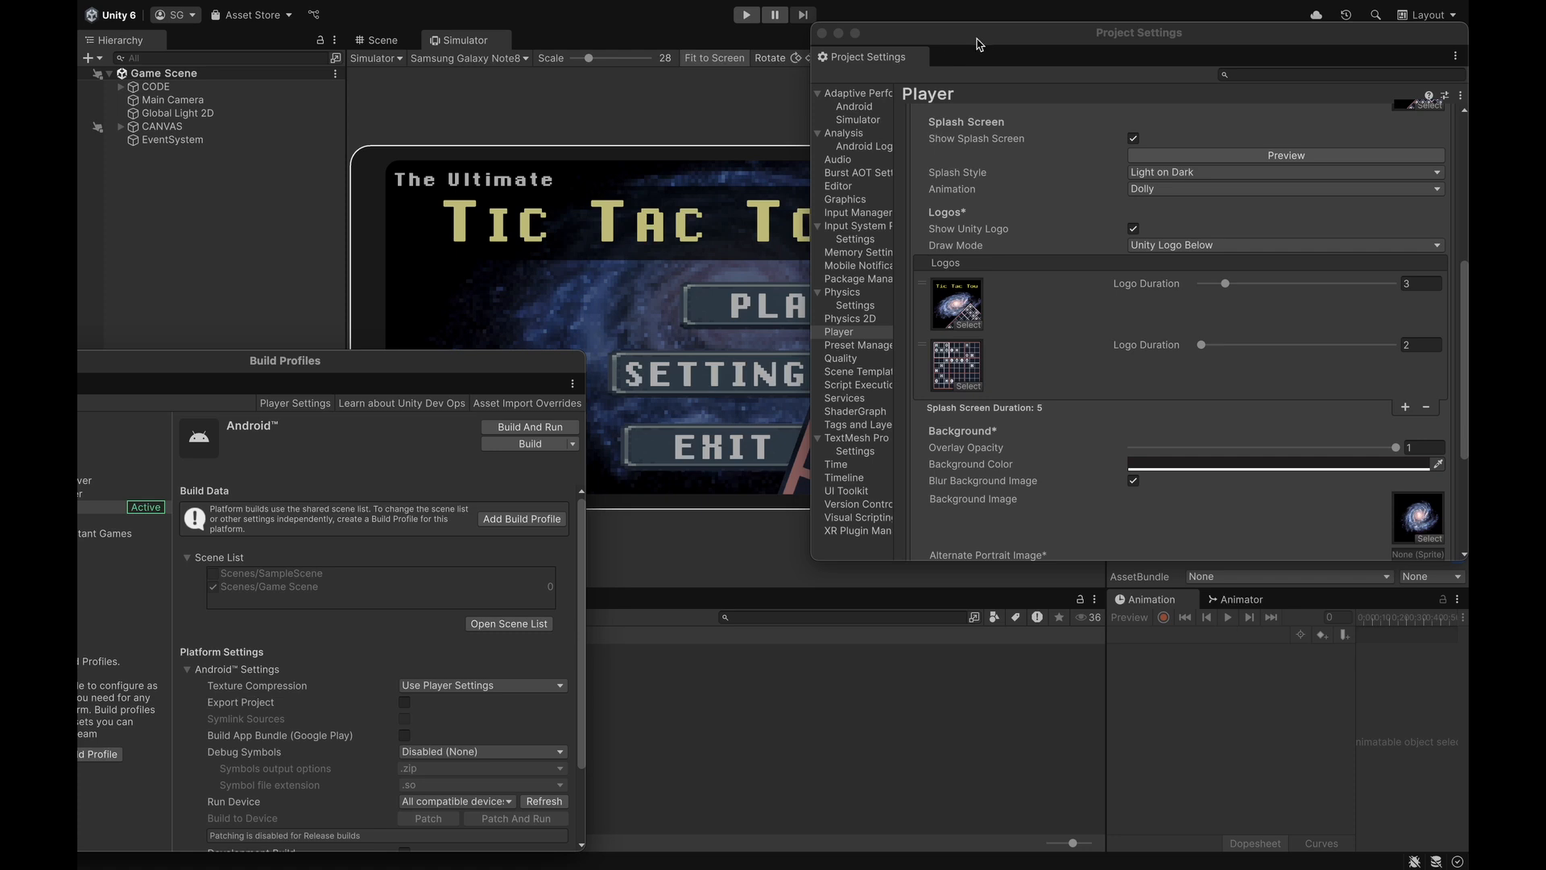
pyautogui.moveTo(973, 41); pyautogui.dragTo(812, 77)
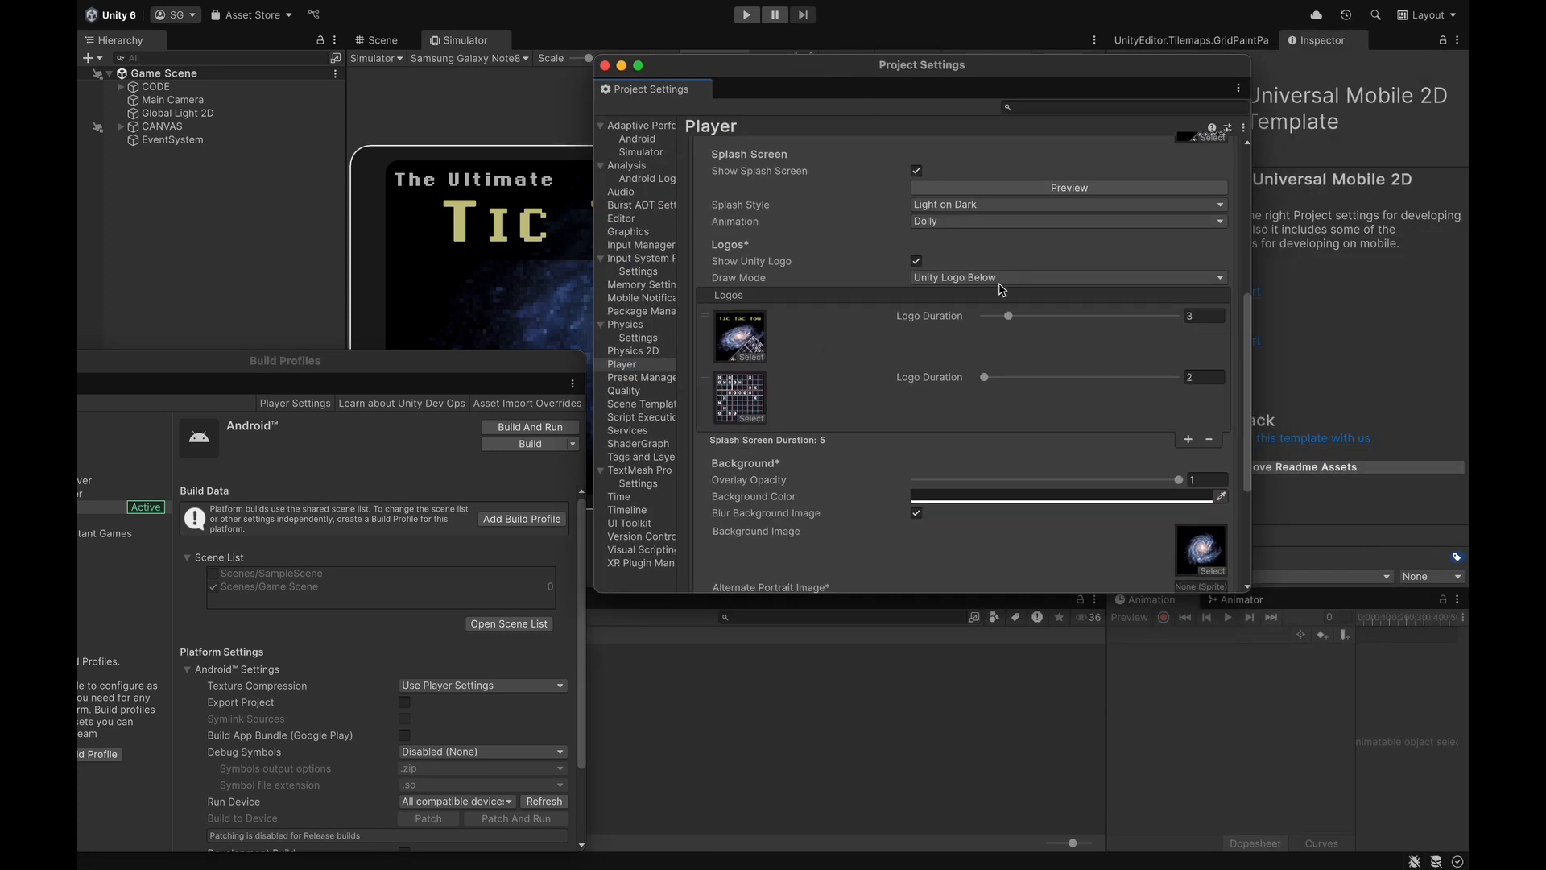
pyautogui.scroll(-3, 928, 463)
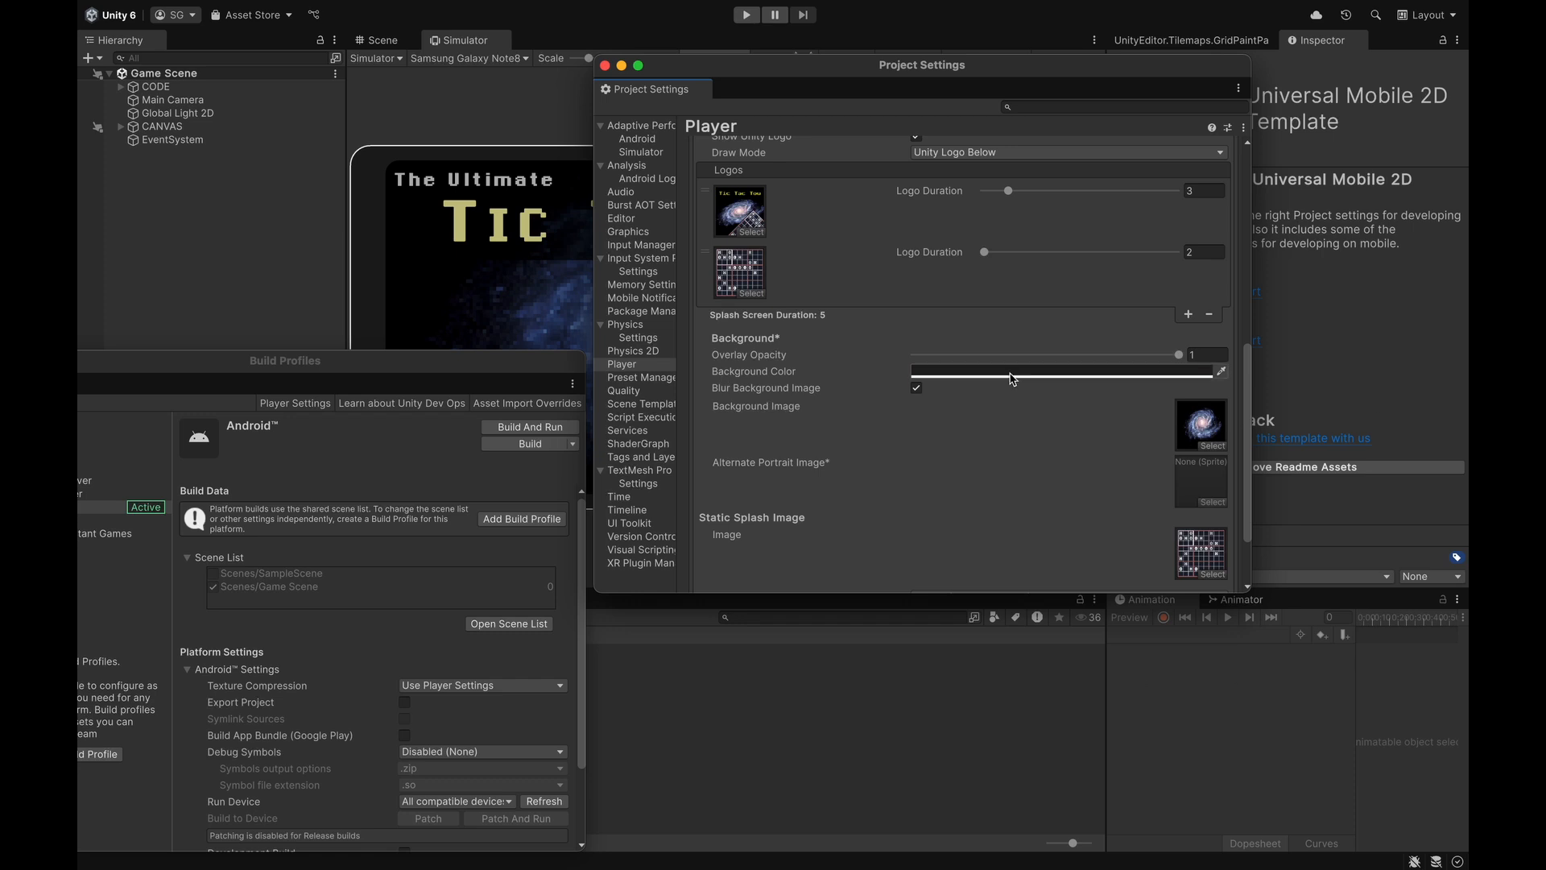
pyautogui.scroll(7, 938, 507)
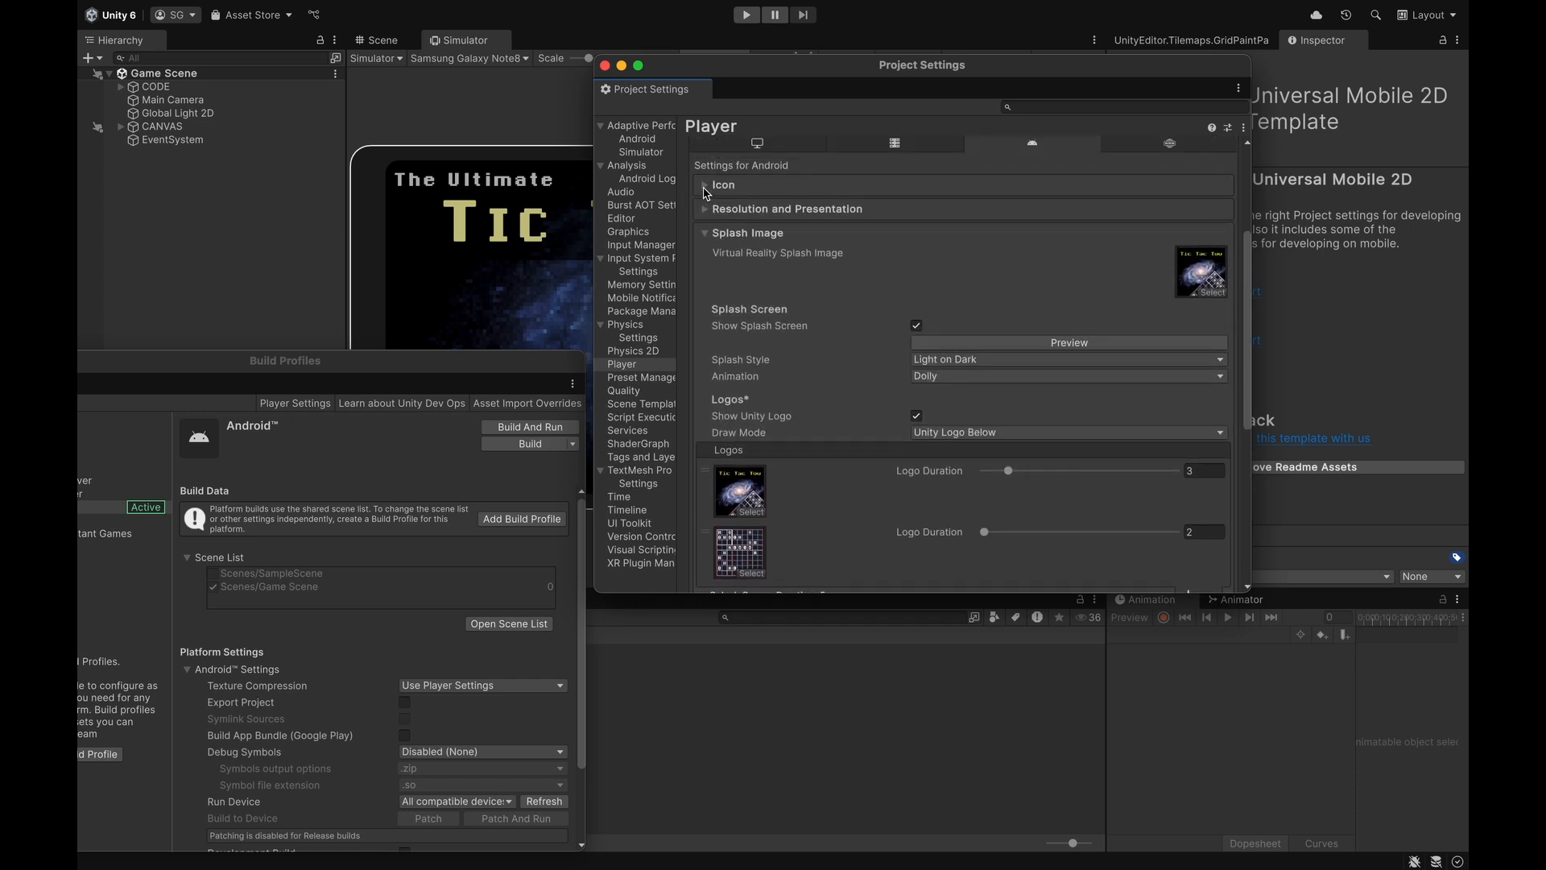
# Check the Android Icon settings, close Project Settings and bring the Build Profiles window back into full view
pyautogui.click(704, 189)
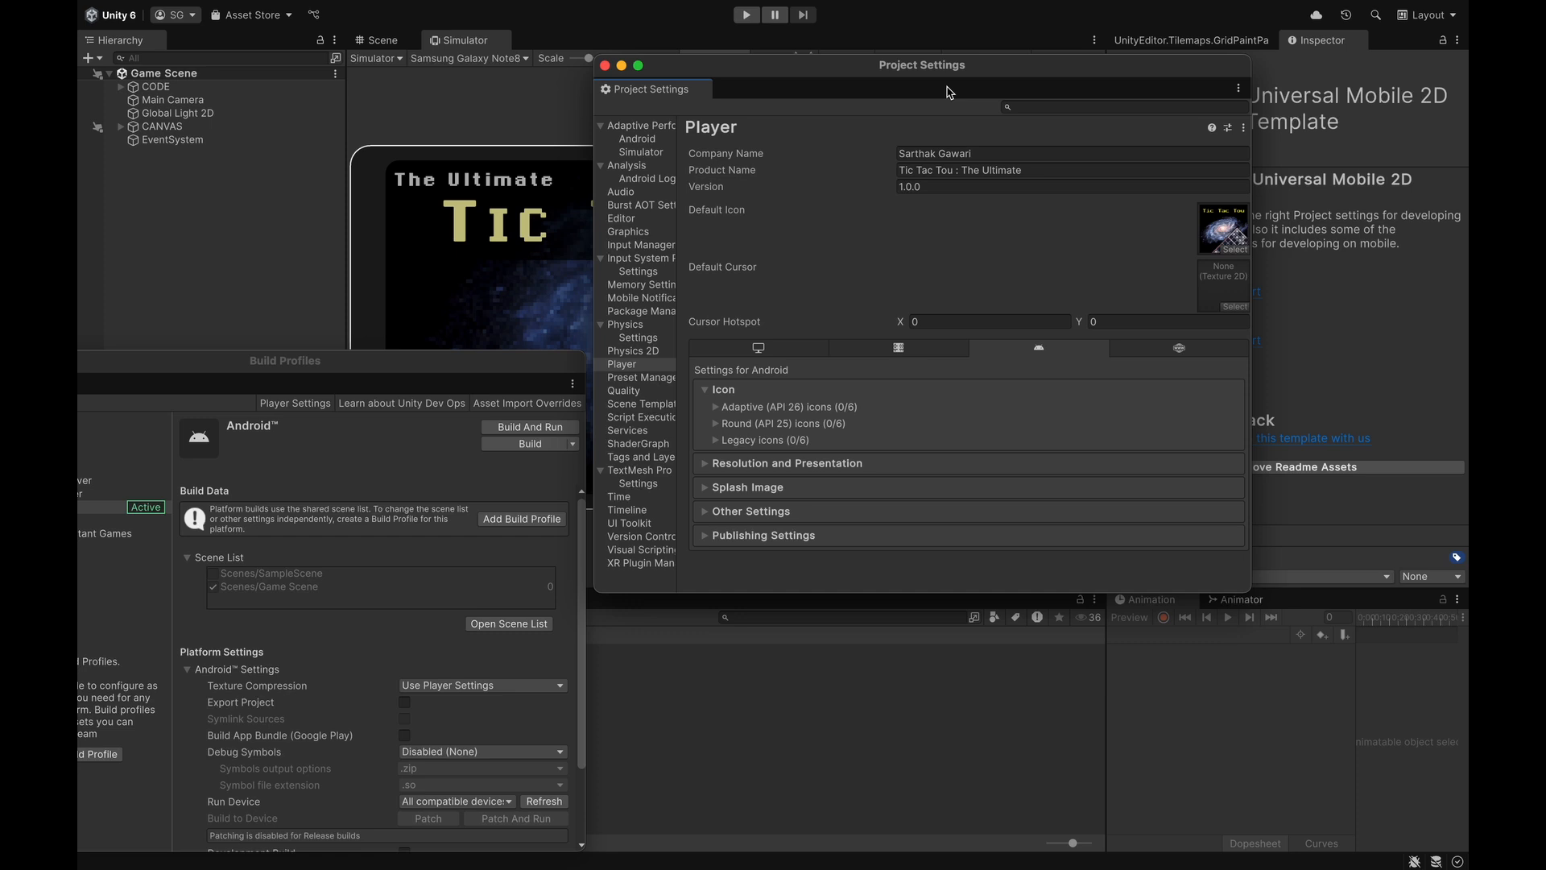
pyautogui.click(605, 65)
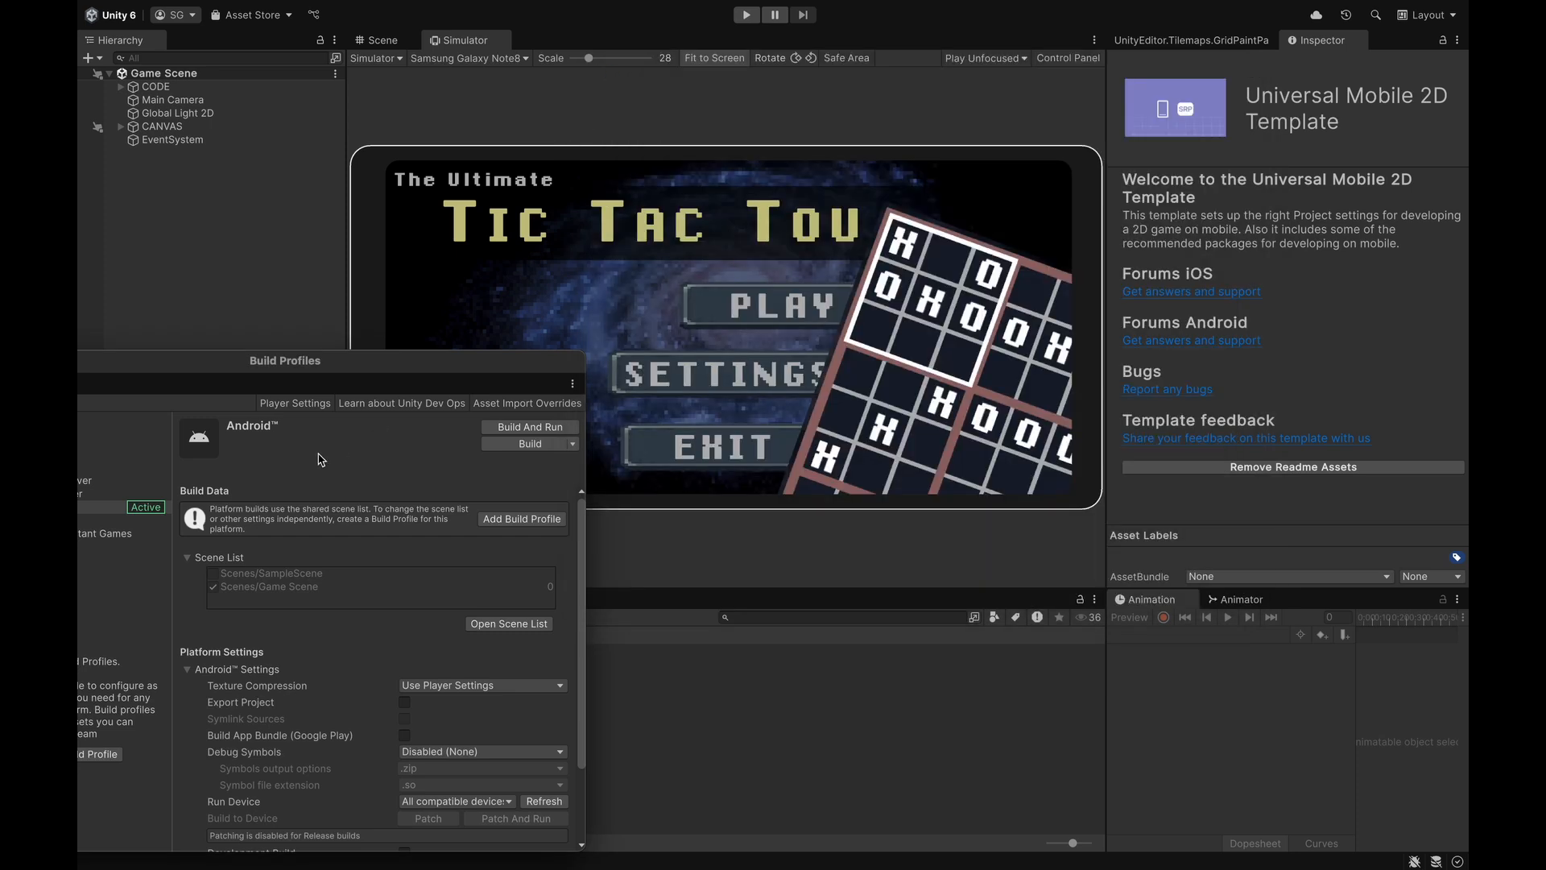
pyautogui.moveTo(326, 362); pyautogui.dragTo(630, 277)
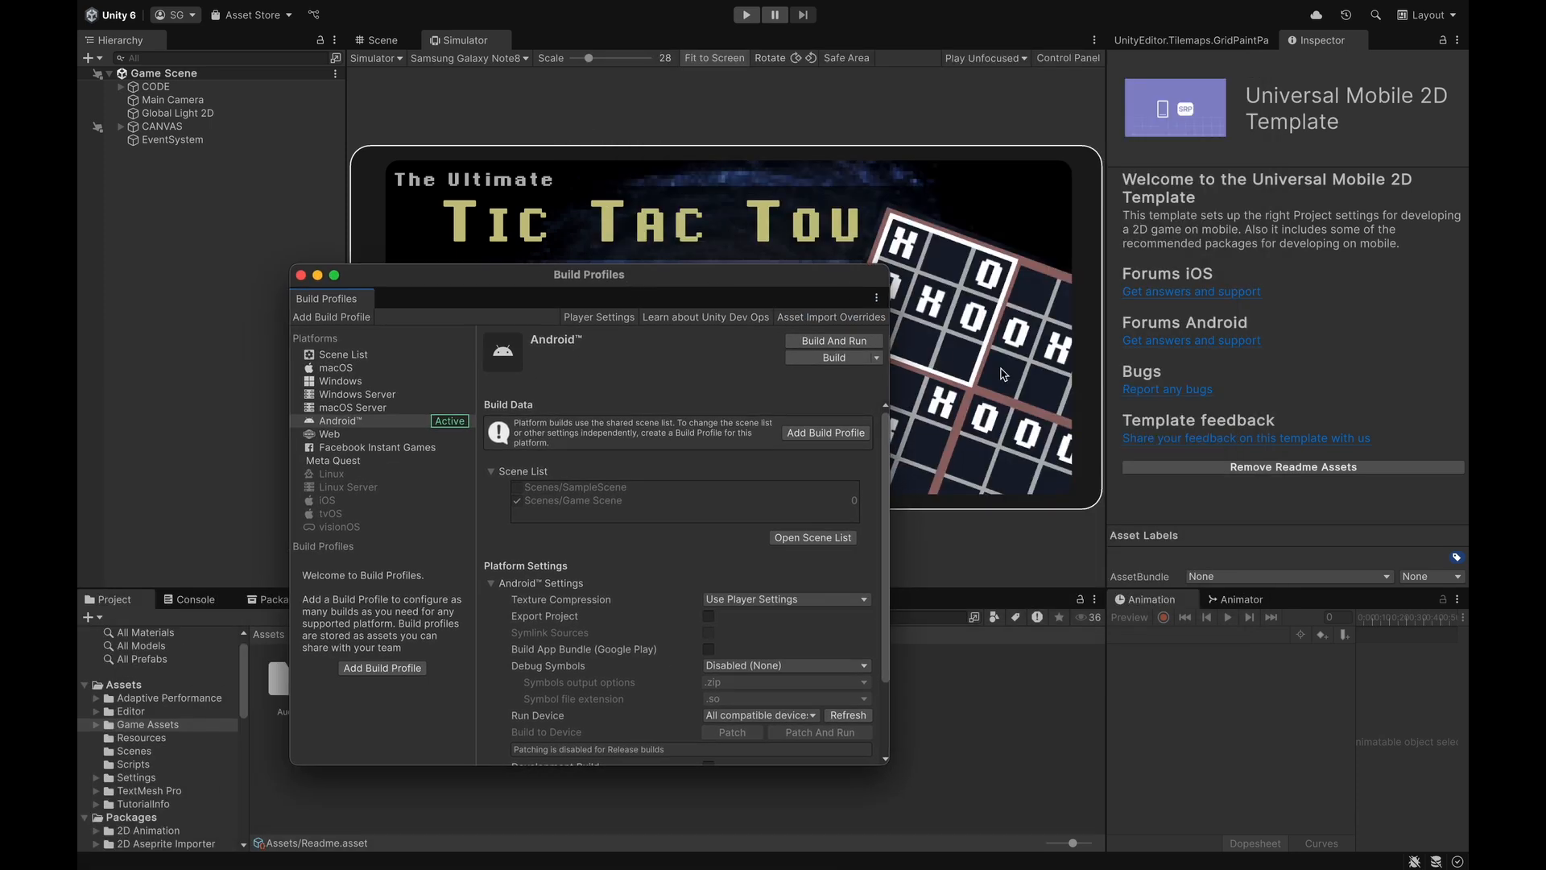
pyautogui.click(823, 361)
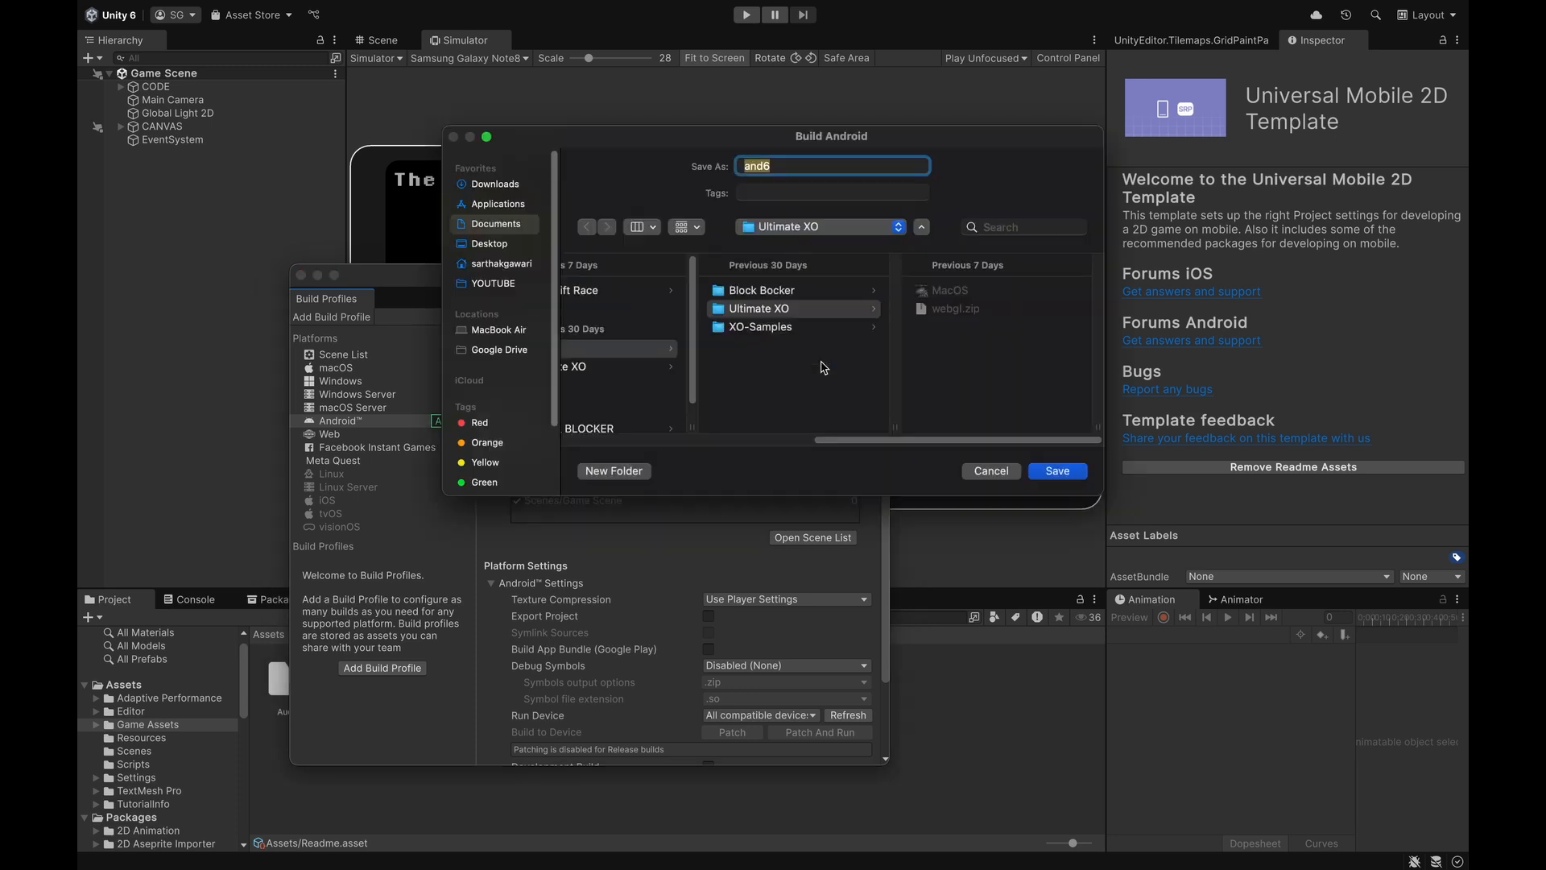
pyautogui.click(998, 473)
pyautogui.scroll(-3, 737, 639)
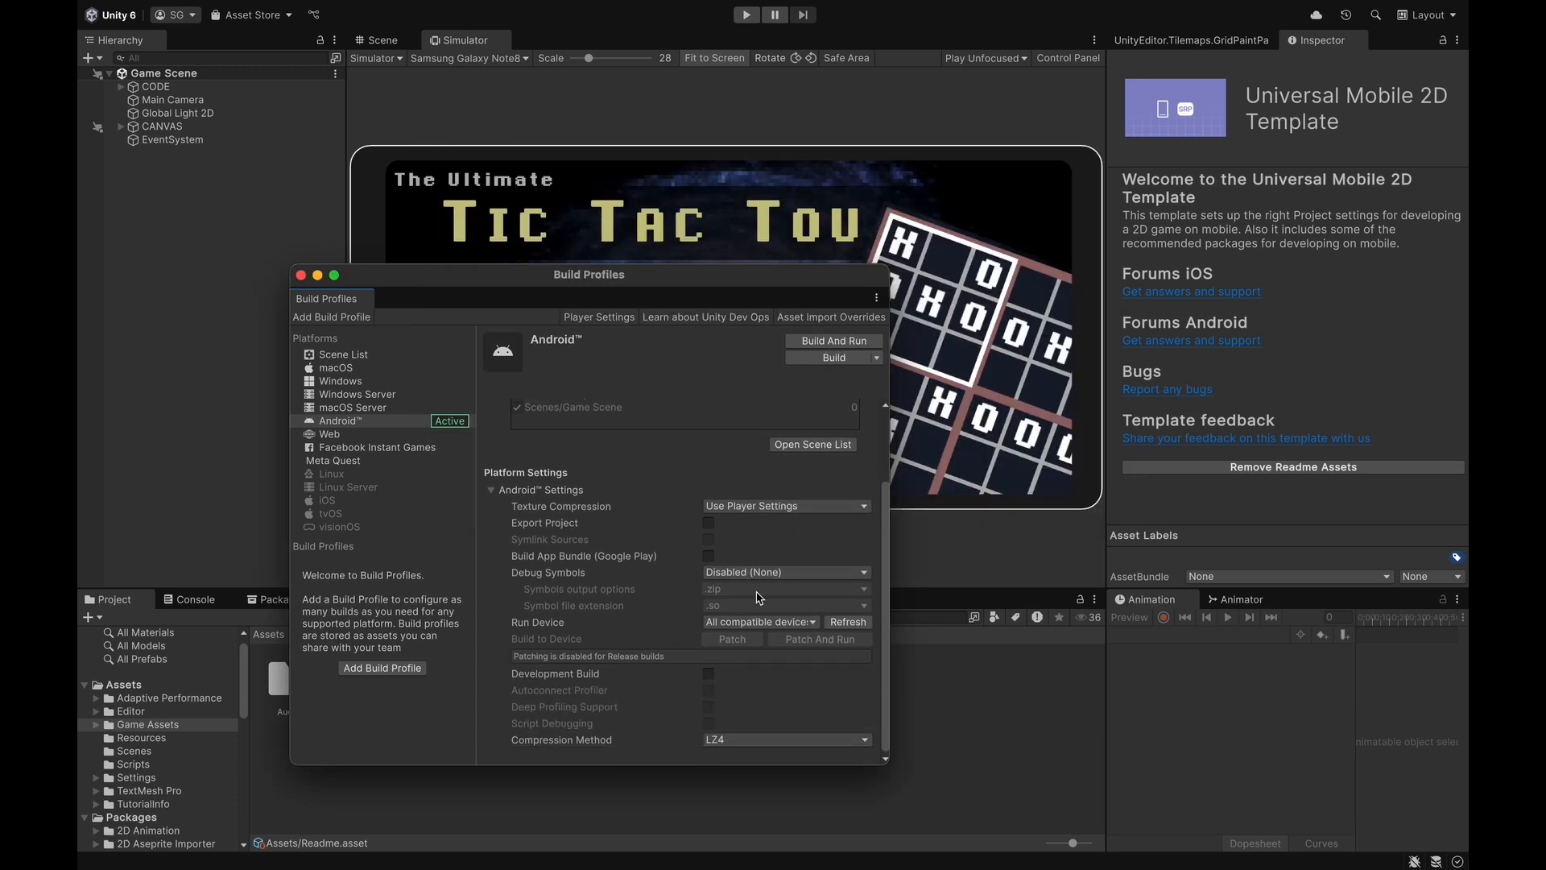
pyautogui.scroll(2, 757, 564)
# Reopen the Player settings and review the Identification section under Android Other Settings, including the Target API Level options
pyautogui.click(604, 318)
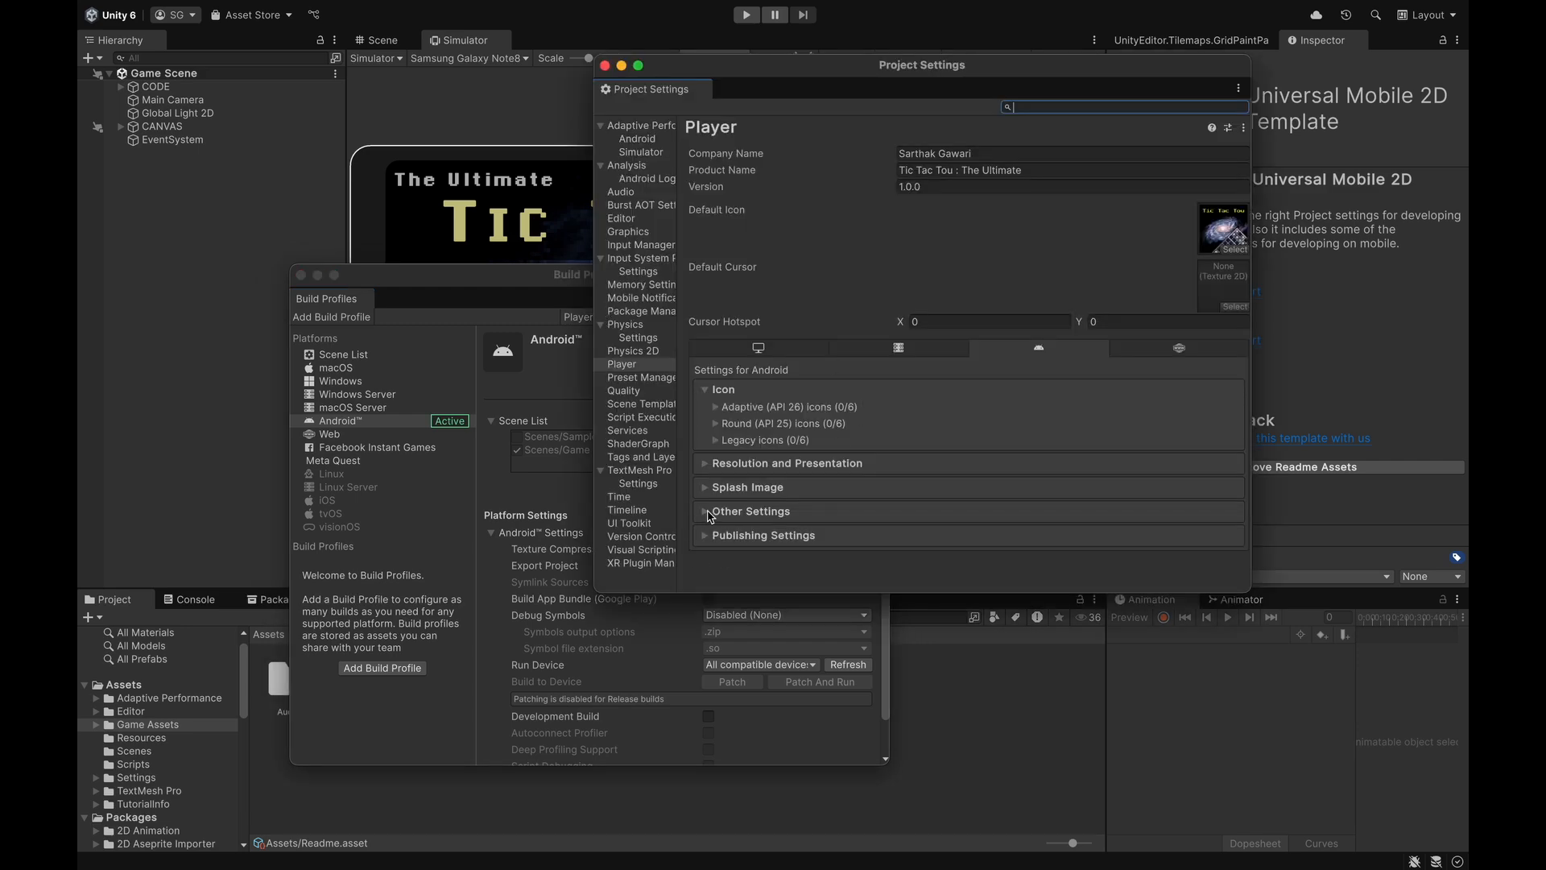
pyautogui.click(709, 512)
pyautogui.scroll(-5, 825, 533)
pyautogui.scroll(-10, 826, 533)
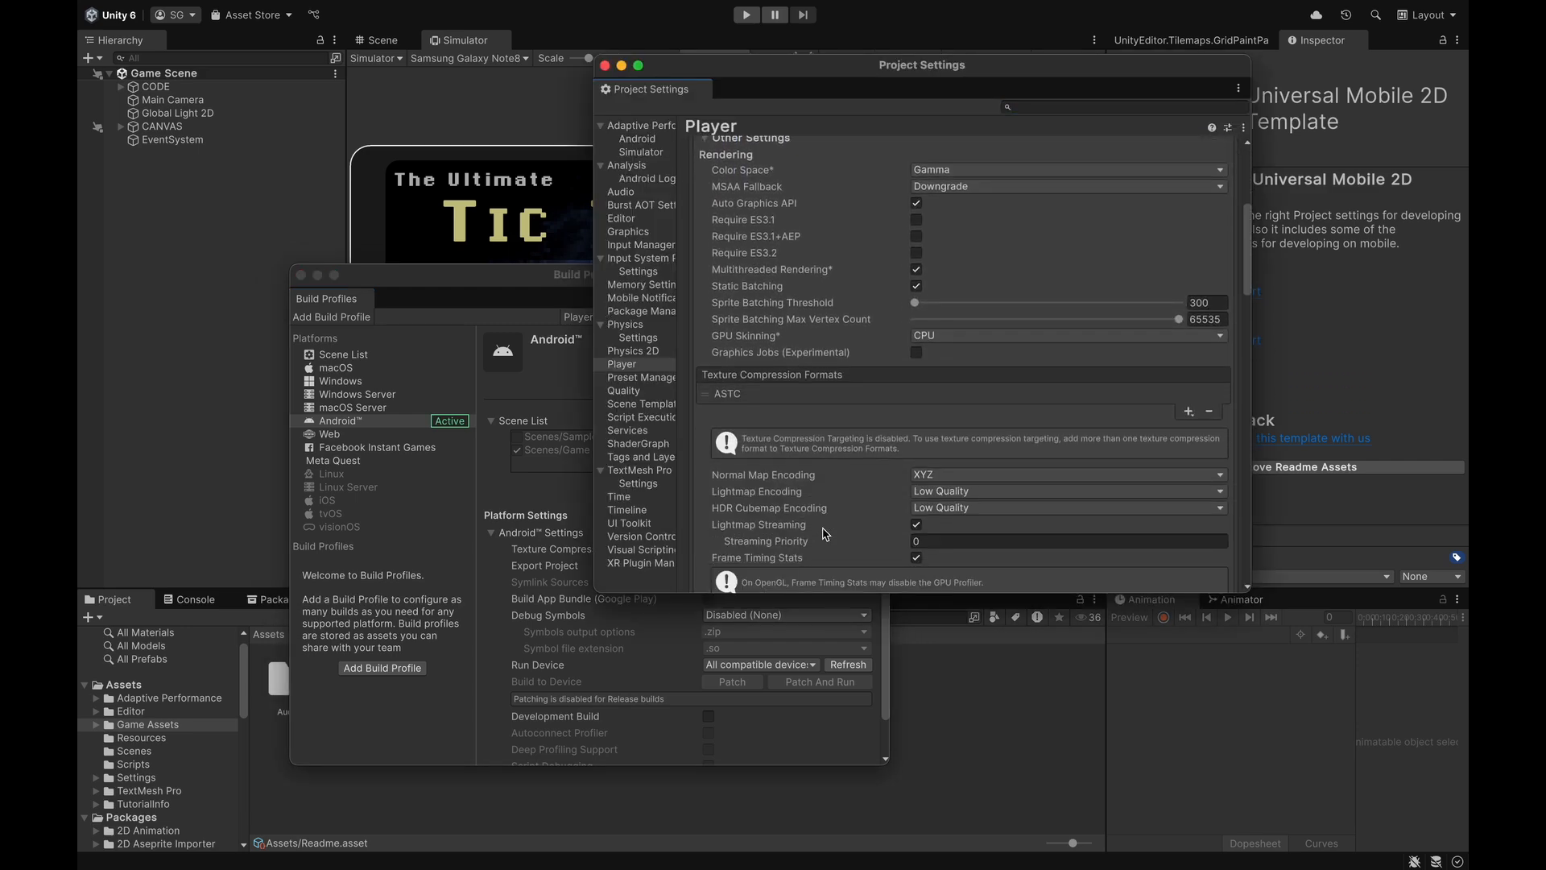
pyautogui.scroll(-3, 826, 533)
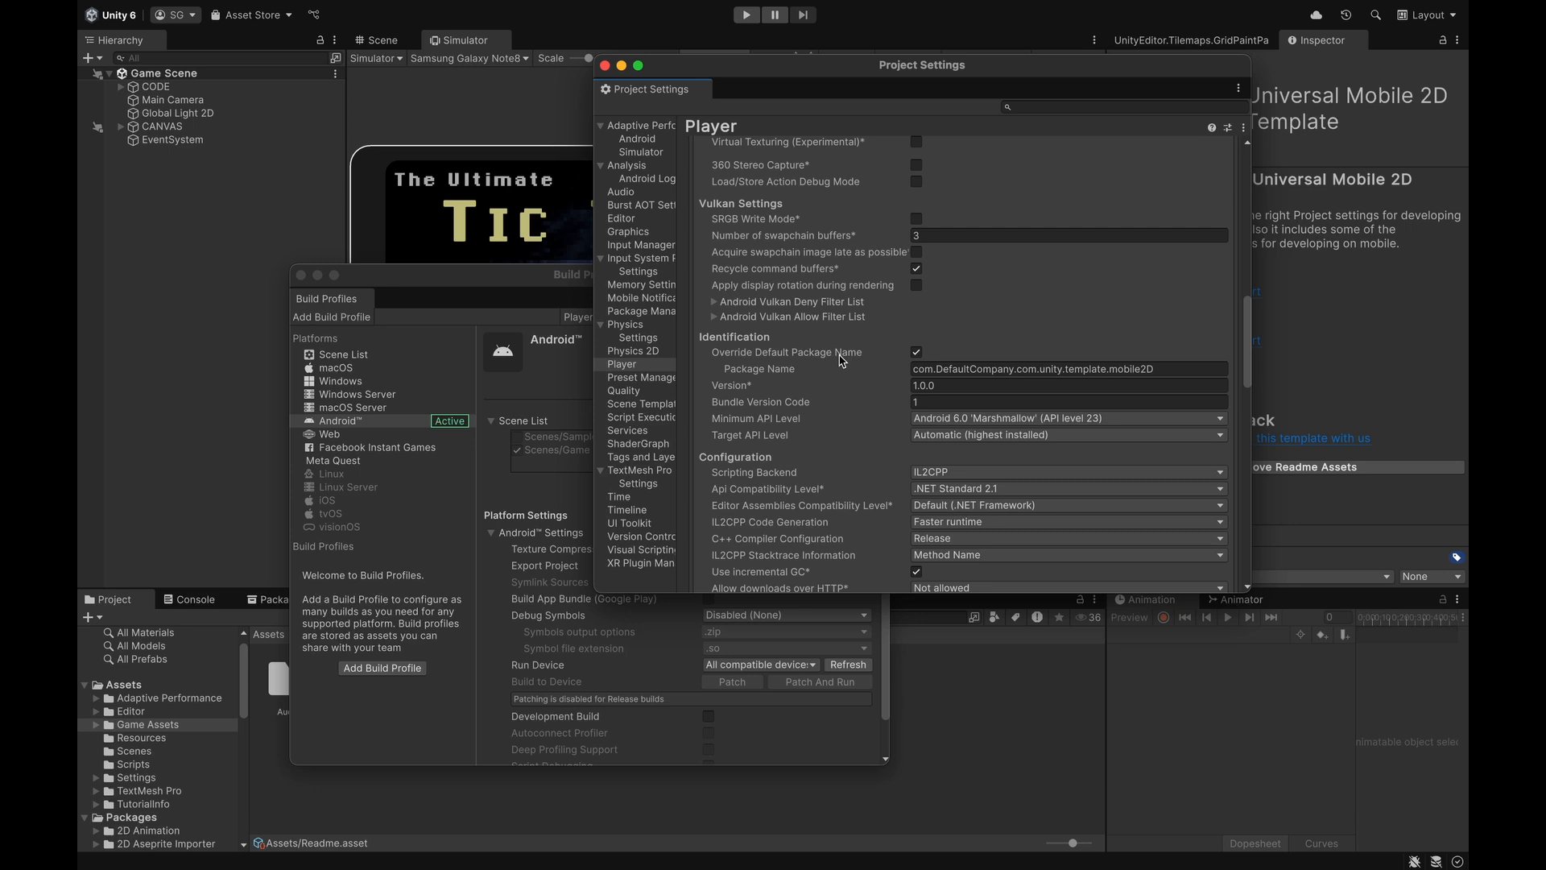
pyautogui.click(954, 436)
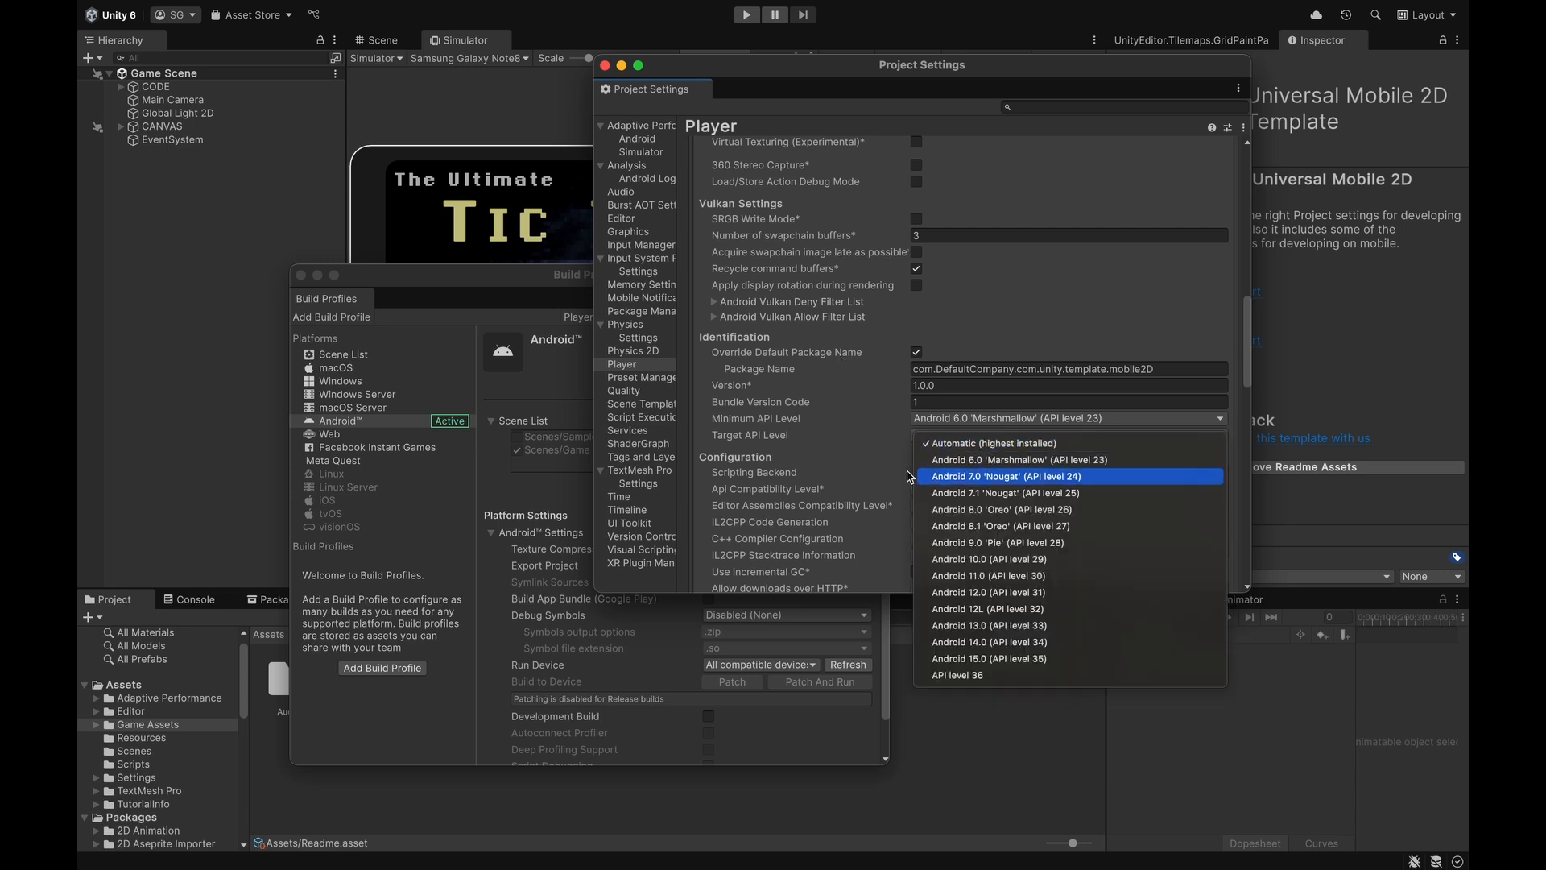
pyautogui.click(834, 423)
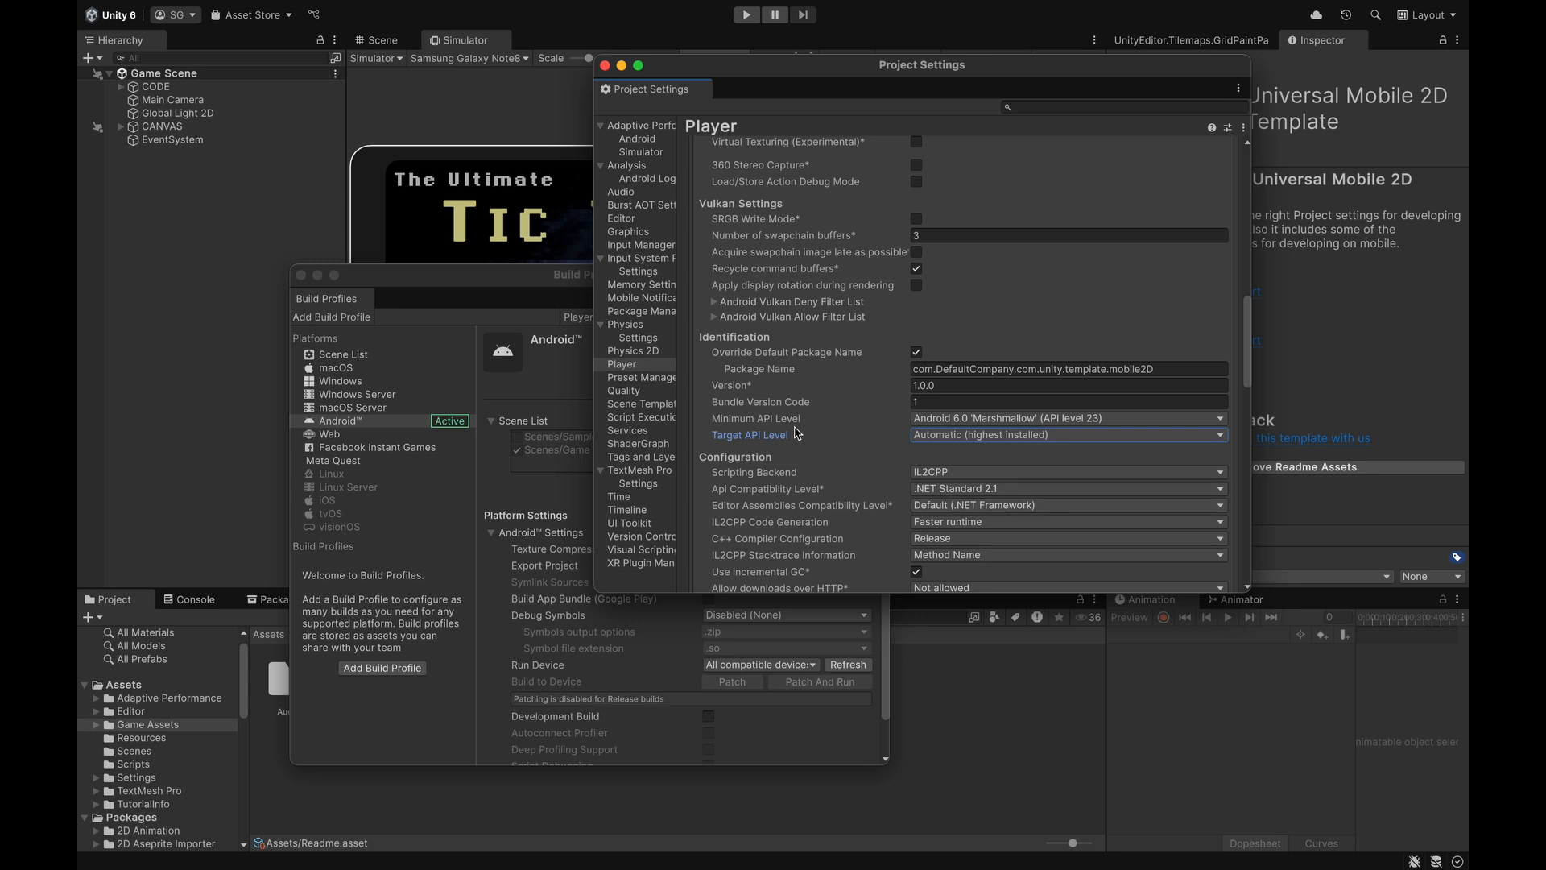
# Examine the Minimum API Level options and the remaining Android Other Settings down to Publishing Settings, and close Project Settings
pyautogui.click(964, 422)
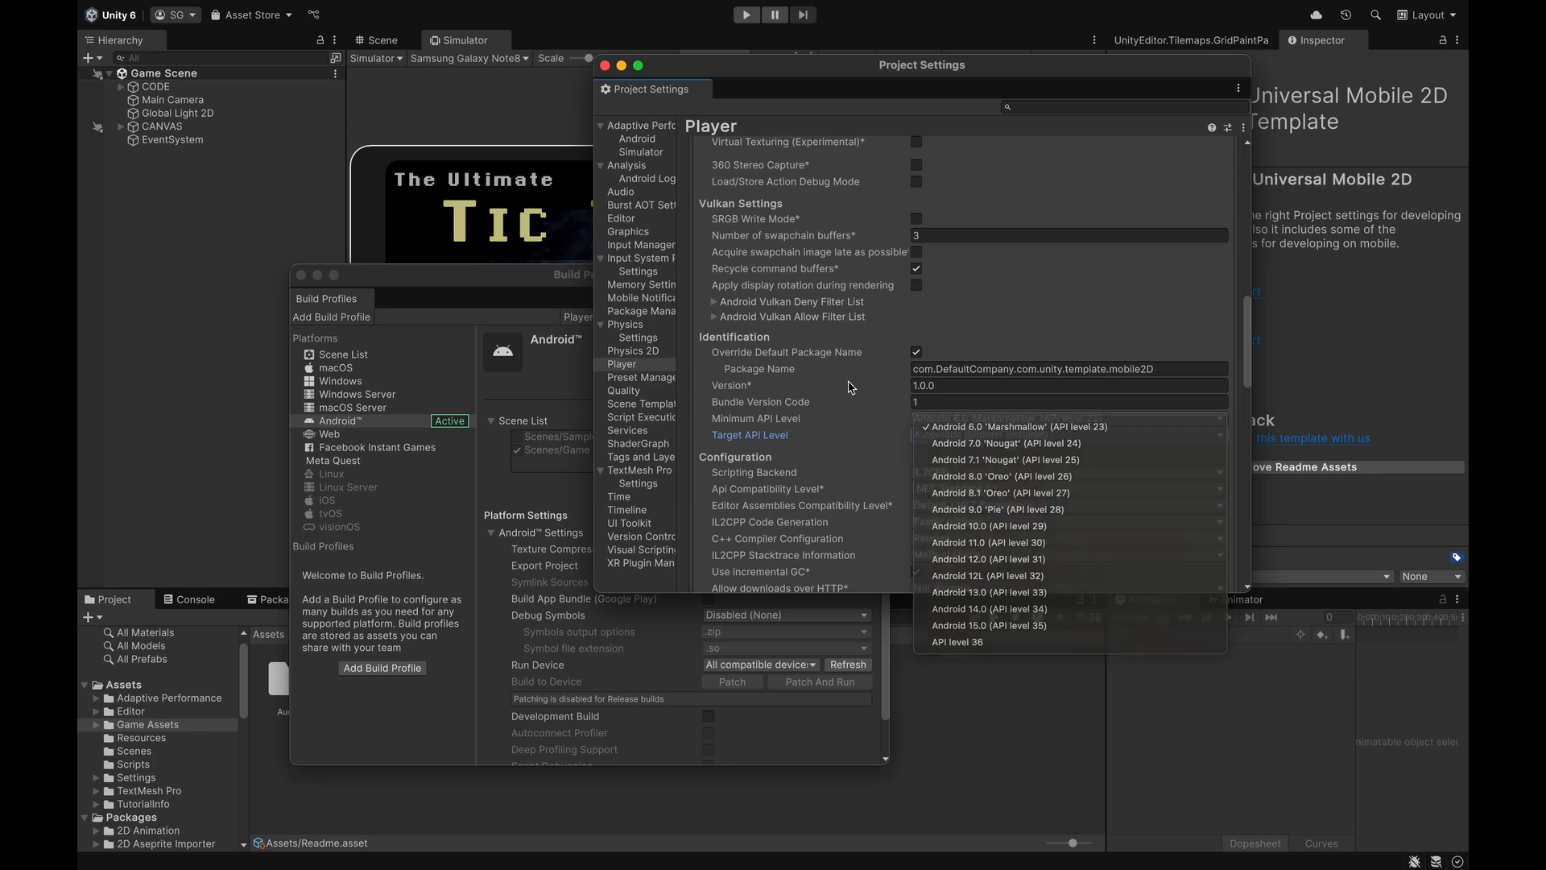
pyautogui.click(984, 509)
pyautogui.scroll(-10, 886, 419)
pyautogui.scroll(-10, 851, 387)
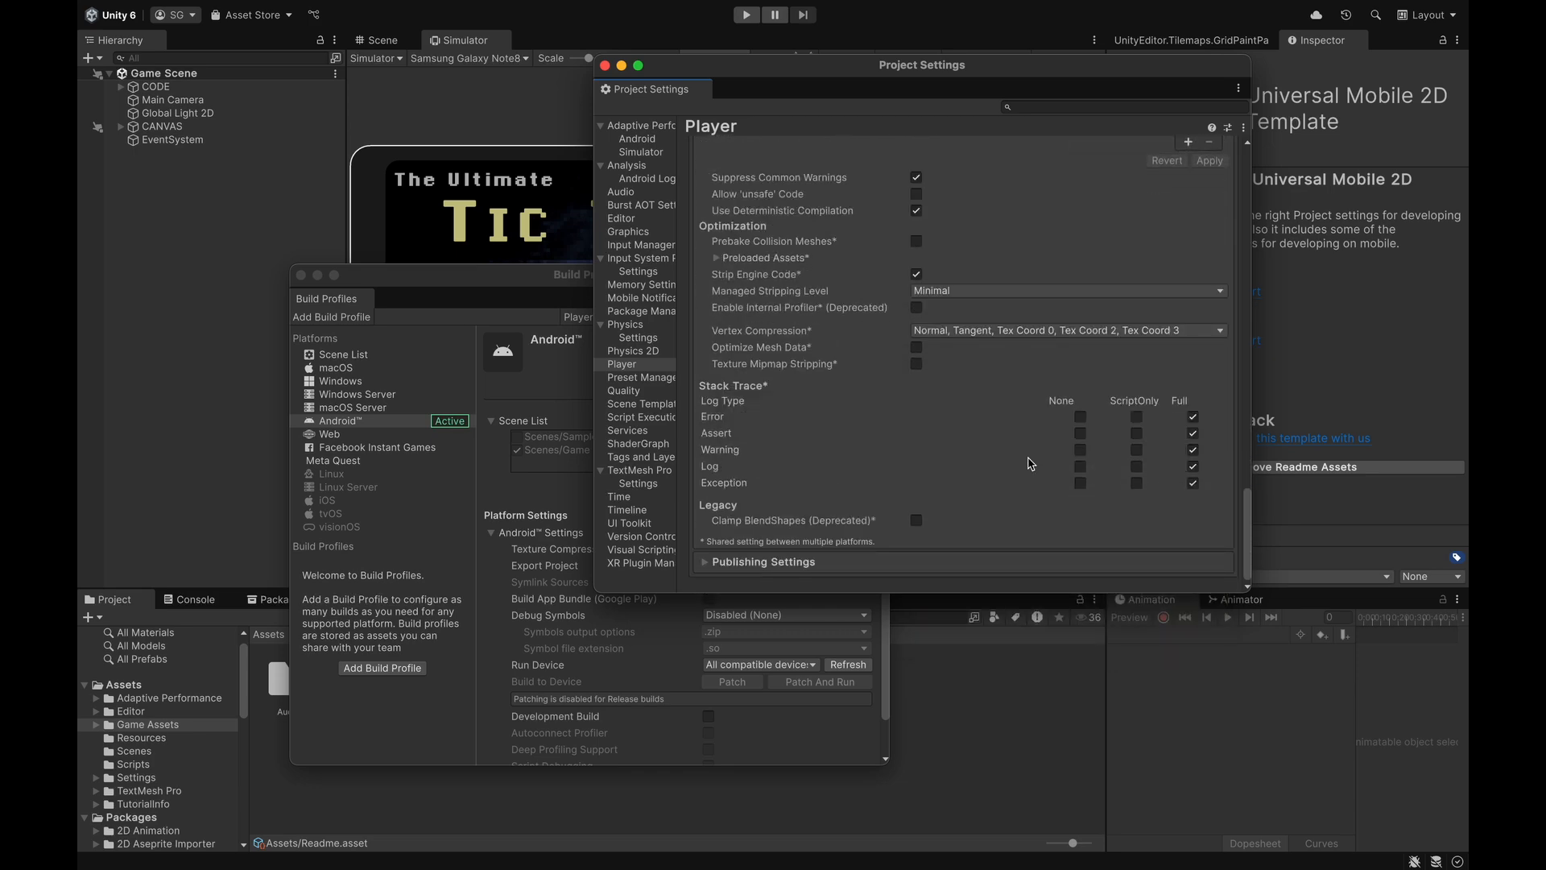
pyautogui.scroll(15, 870, 465)
pyautogui.click(605, 65)
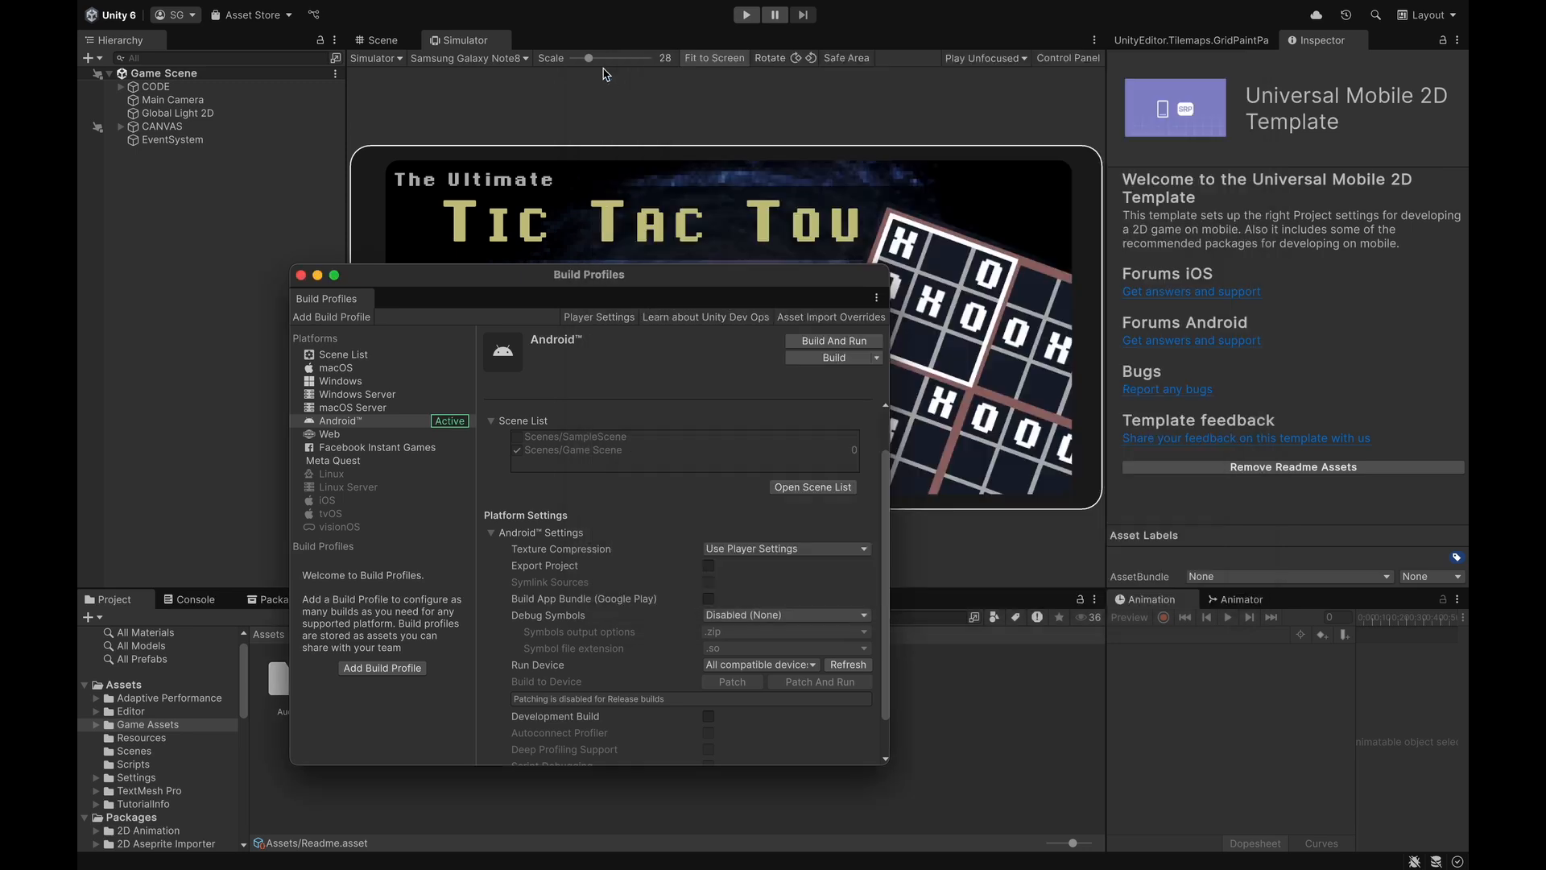
# Build the Android player as and6 in the Ultimate XO folder, continuing with Active Input Handling set to Both
pyautogui.click(823, 362)
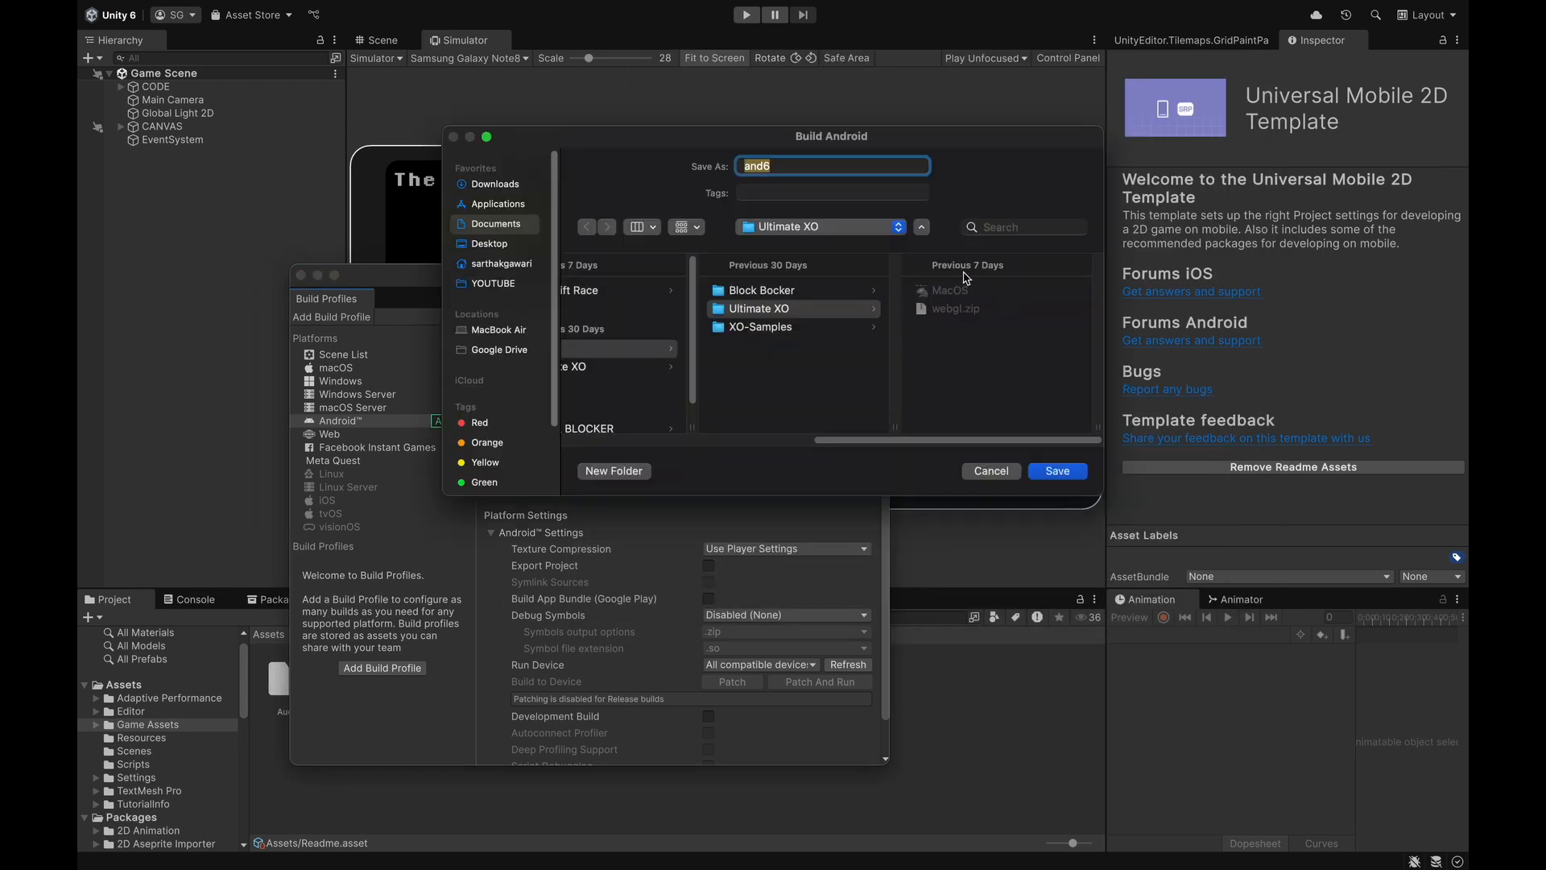
pyautogui.click(773, 165)
pyautogui.click(1054, 472)
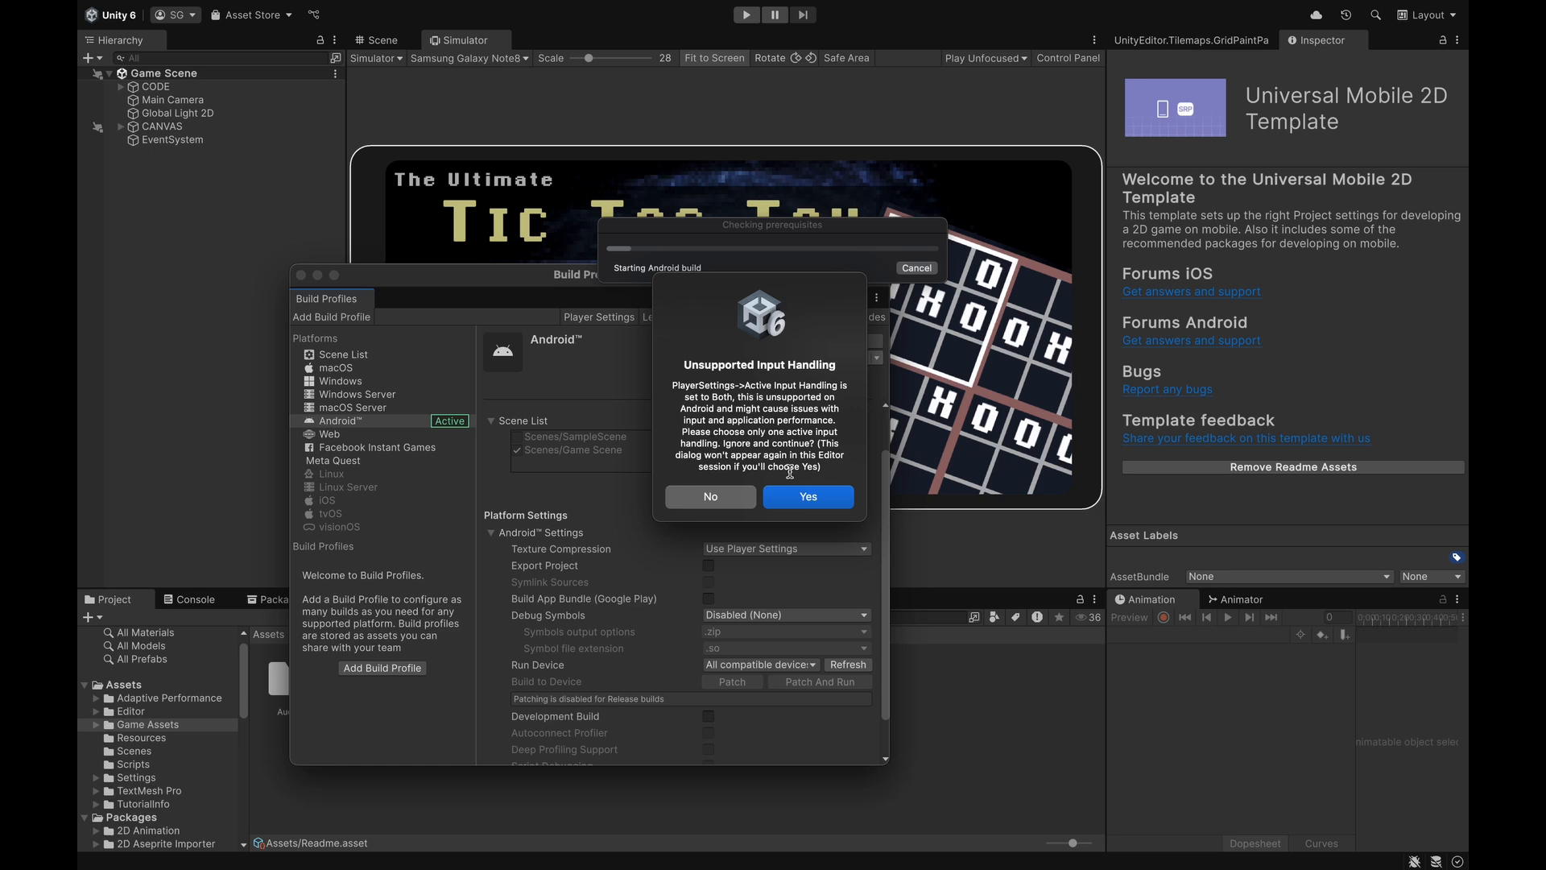
pyautogui.click(806, 496)
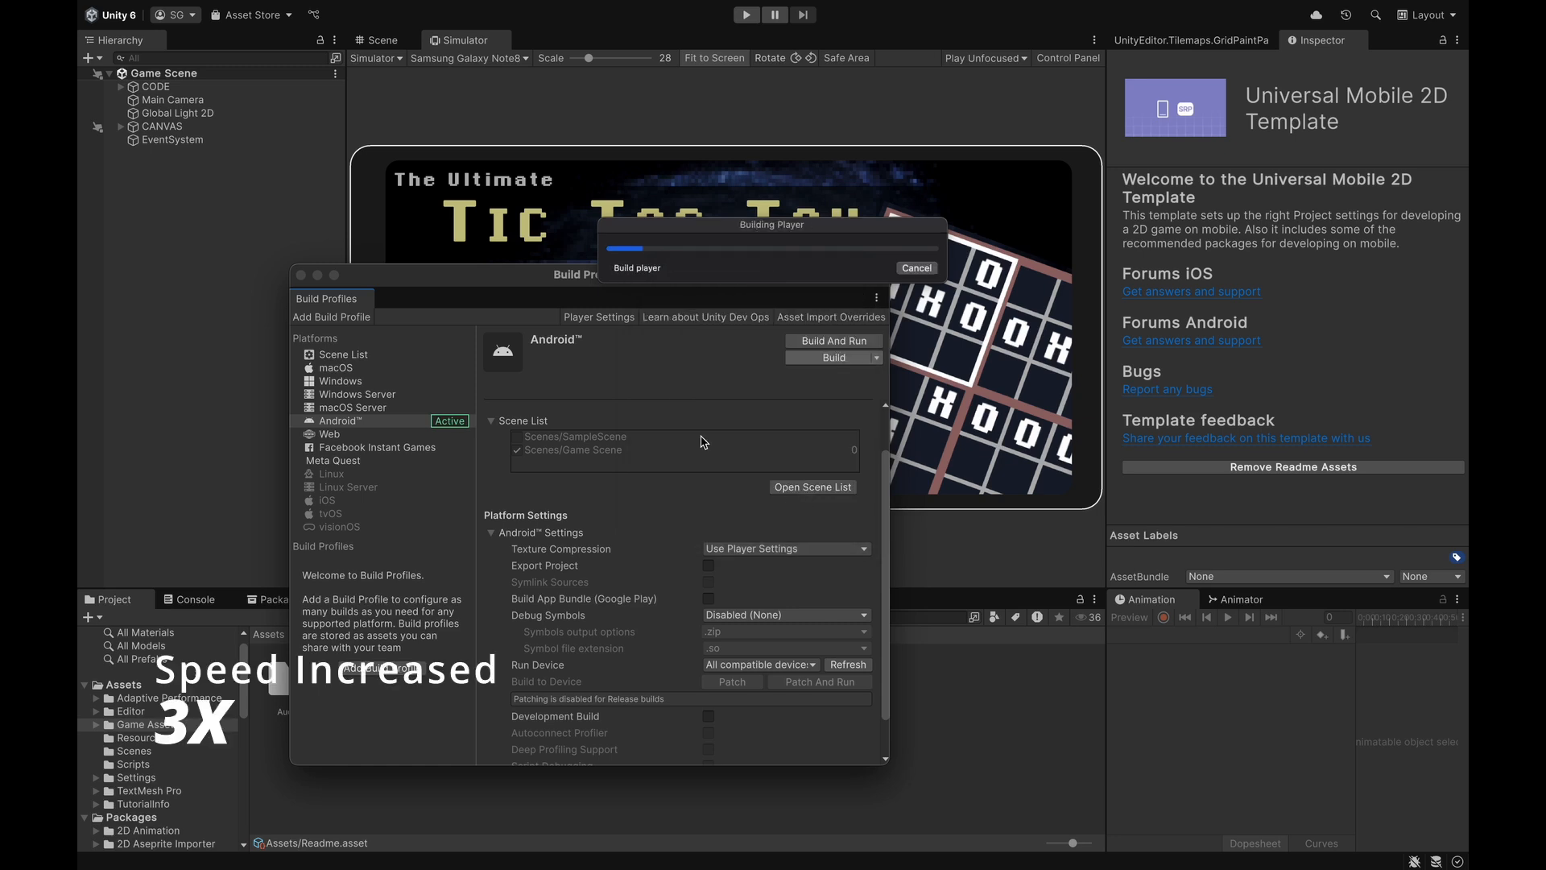